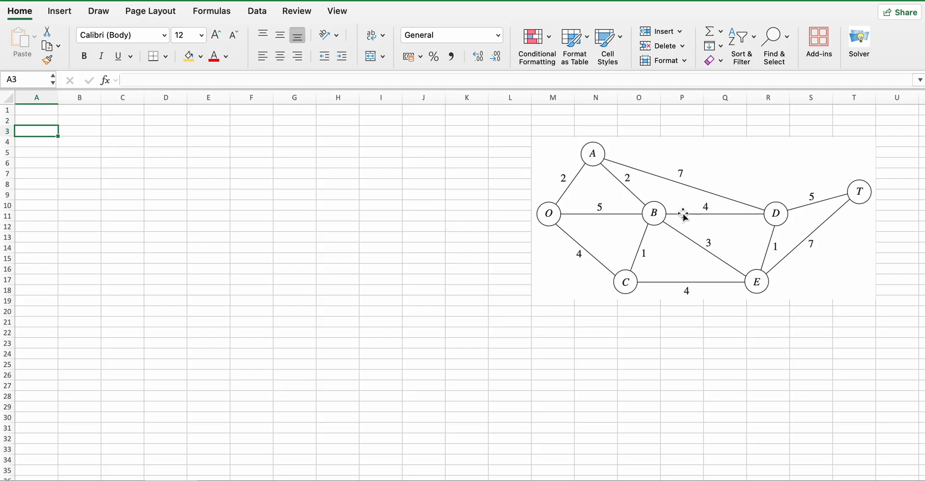
- Enter the headers Edges, Length and Decision in cells A3 to C3
{"action": "type", "text": "E"}
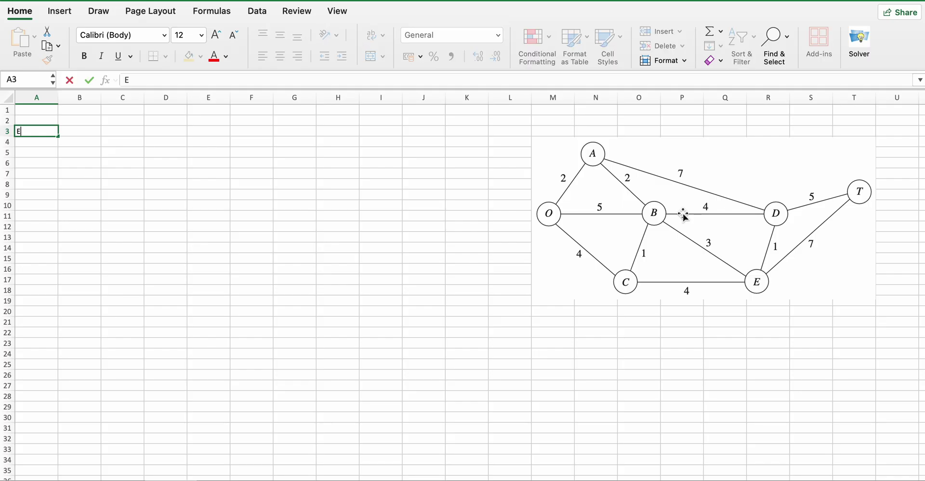
{"action": "type", "text": "dges"}
{"action": "key", "text": "Tab"}
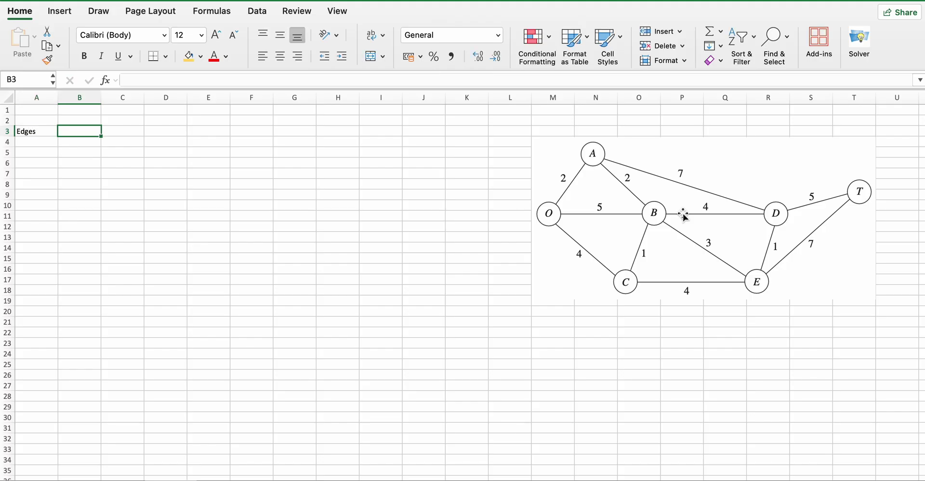
{"action": "type", "text": "L"}
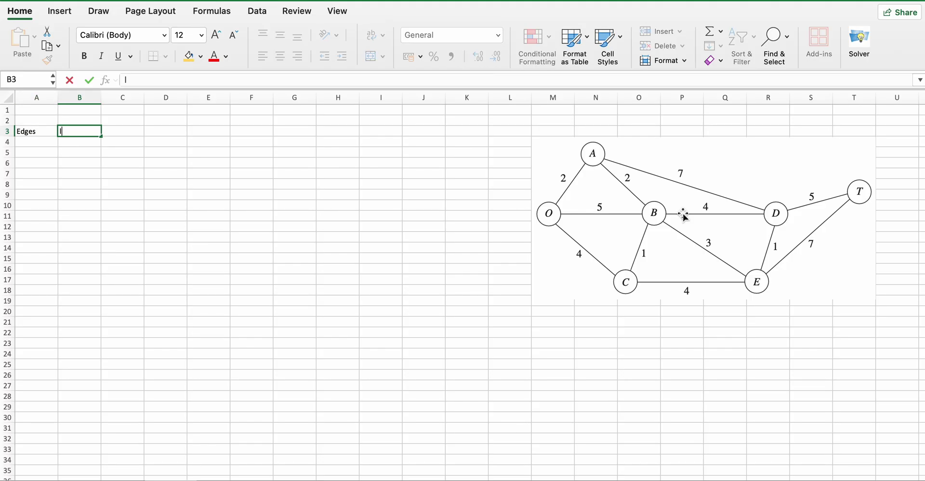
{"action": "key", "text": "BackSpace"}
{"action": "type", "text": "Length"}
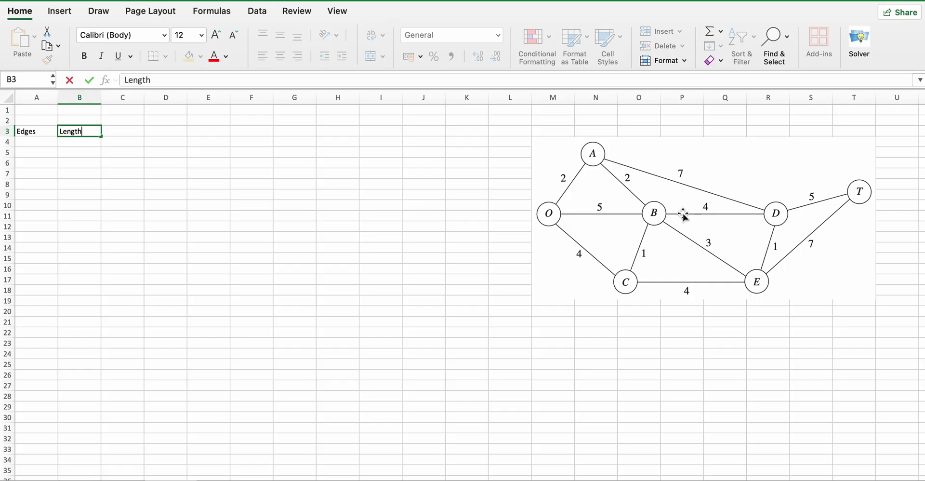
{"action": "key", "text": "Tab"}
{"action": "type", "text": "De"}
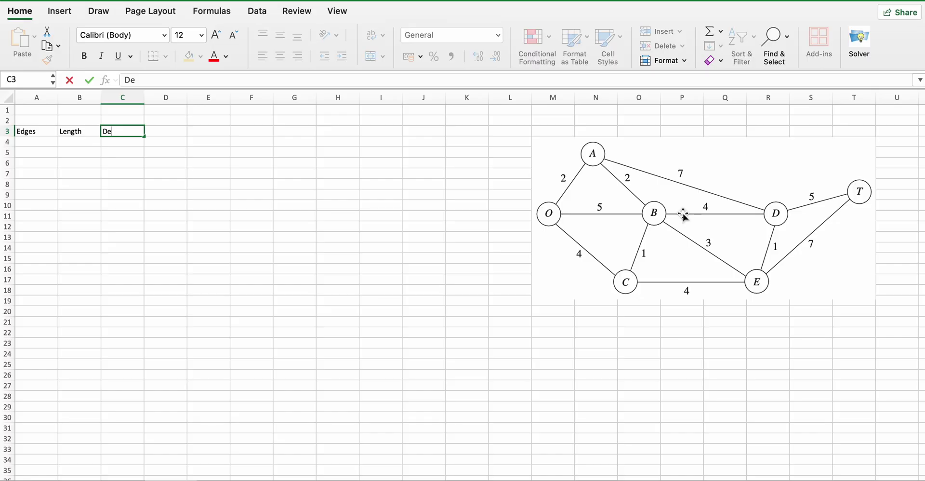
{"action": "type", "text": "cision"}
{"action": "key", "text": "Tab"}
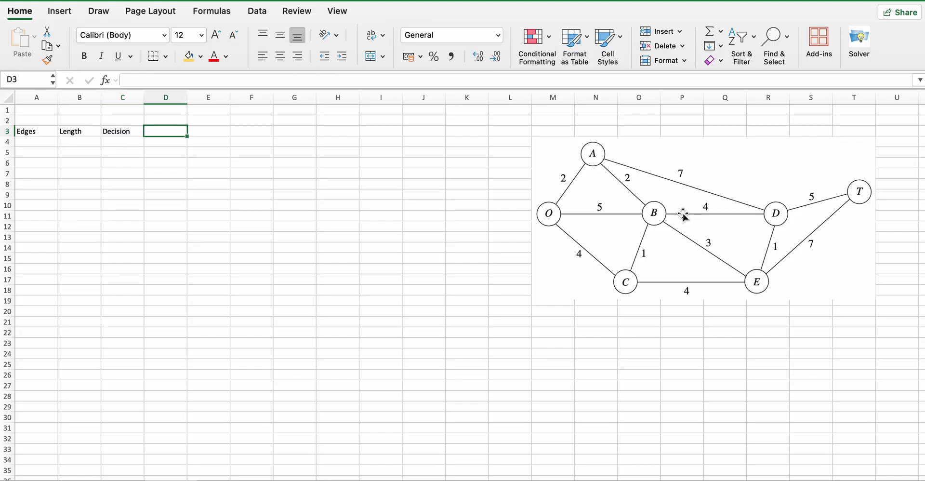
- Continue the header row in D3 to G3 with Closed-Loop, Included Length, Node and Included ?
{"action": "type", "text": "Closed"}
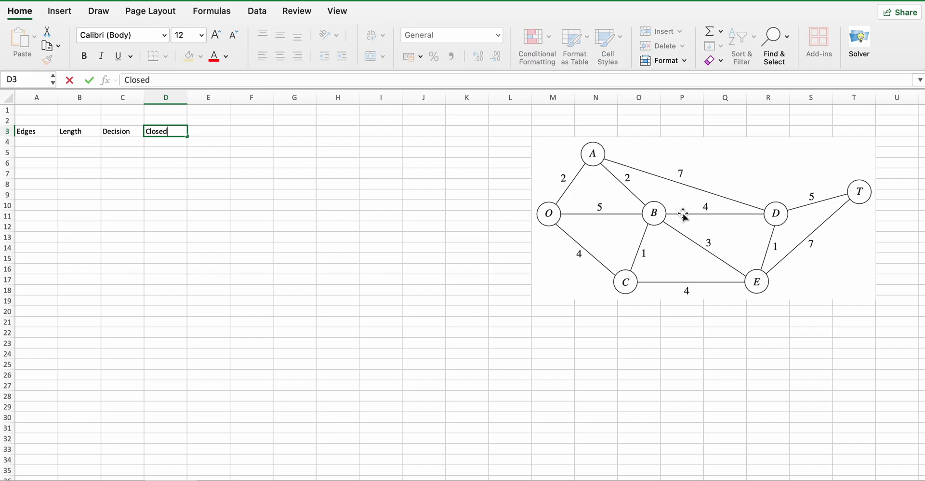
{"action": "type", "text": "-Loop"}
{"action": "key", "text": "Tab"}
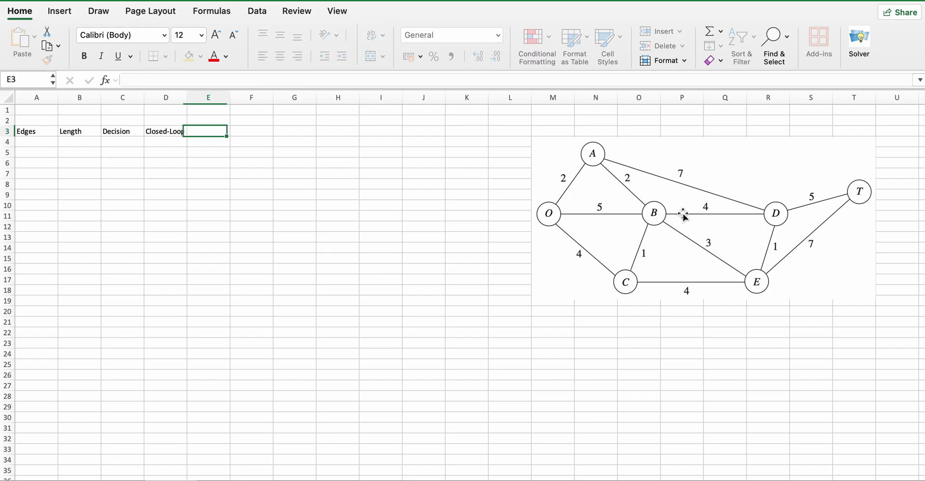
{"action": "type", "text": "In"}
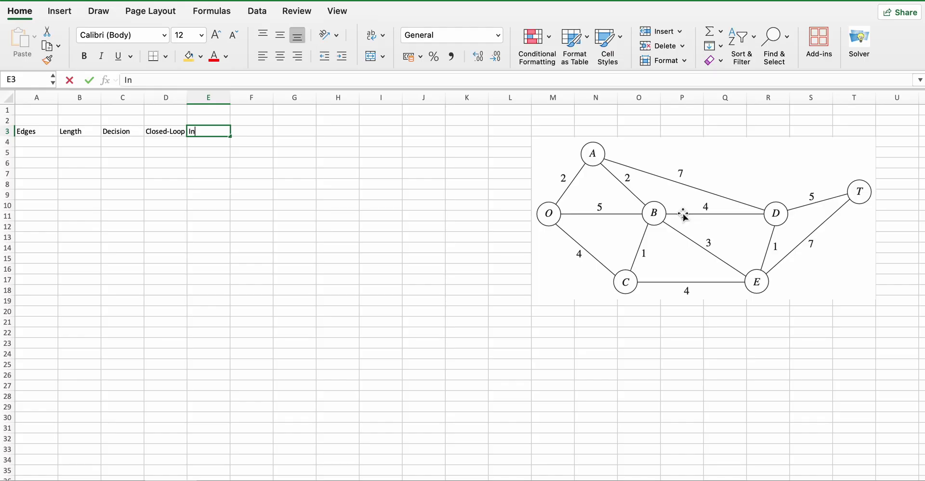
{"action": "type", "text": "cluded Leng"}
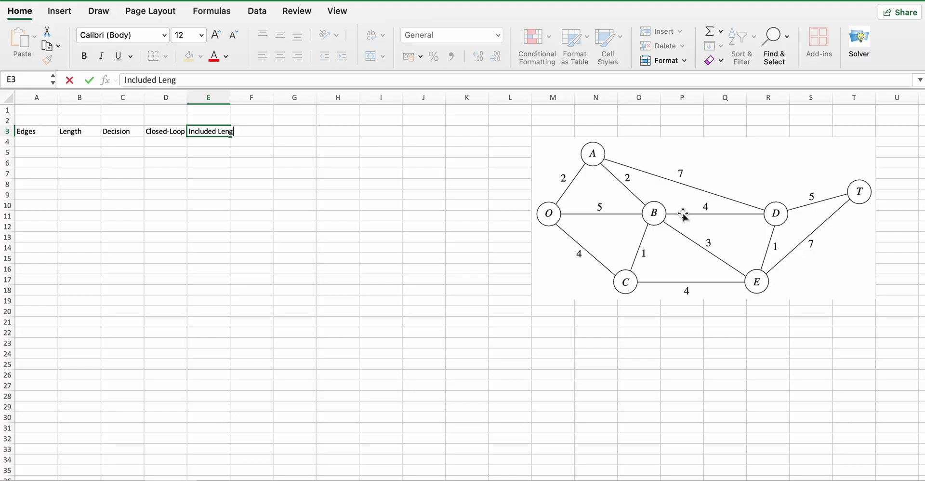
{"action": "type", "text": "th"}
{"action": "key", "text": "Tab"}
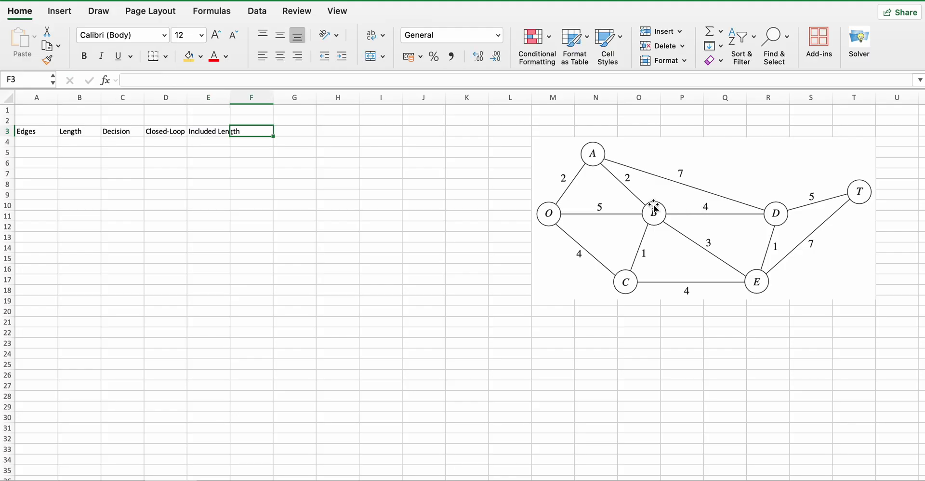
{"action": "type", "text": "Node"}
{"action": "key", "text": "Tab"}
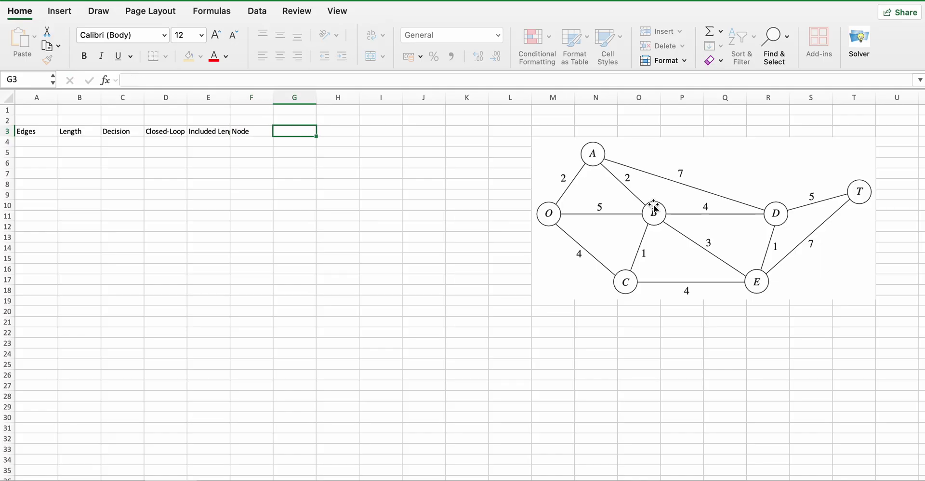
{"action": "type", "text": "Included"}
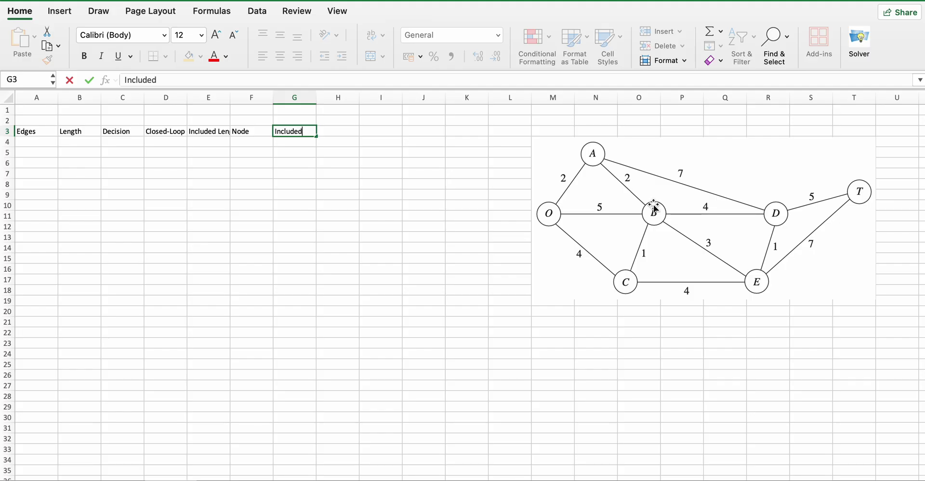
{"action": "type", "text": " ?"}
- Widen column E to fit its Included Length header and apply all borders to the header row A3:G3
{"action": "left_click", "coordinate": [227, 97]}
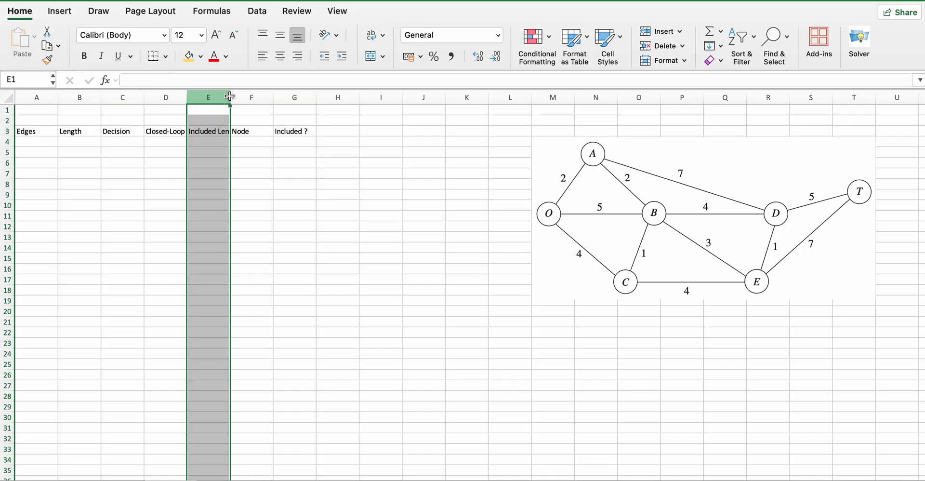
{"action": "left_click_drag", "start_coordinate": [230, 96], "coordinate": [244, 95]}
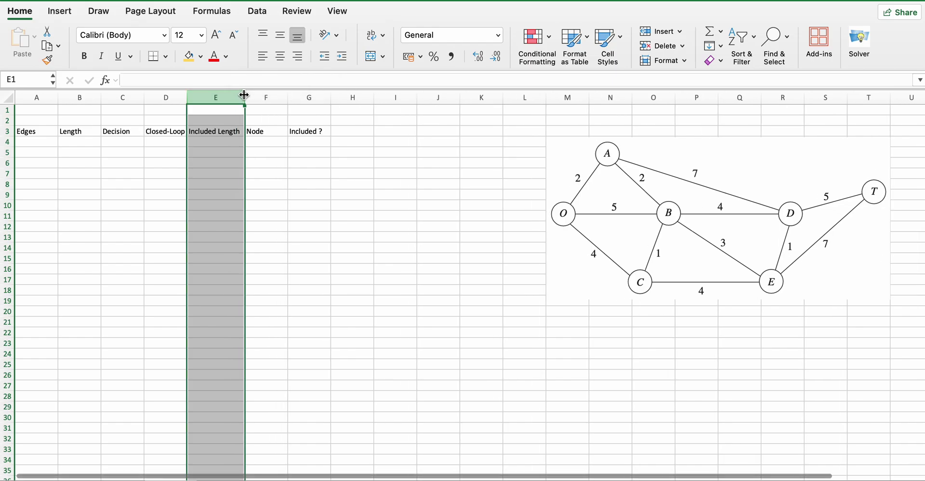
{"action": "left_click_drag", "start_coordinate": [29, 132], "coordinate": [303, 131]}
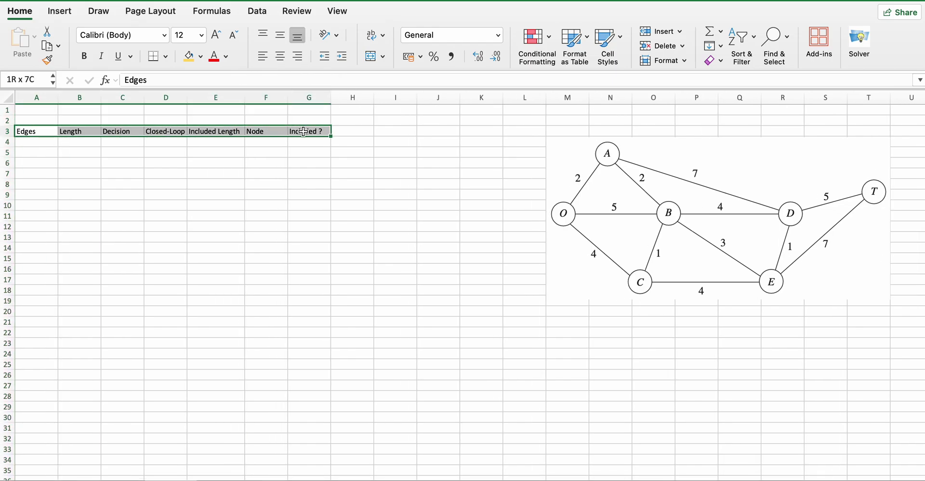
{"action": "left_click", "coordinate": [167, 58]}
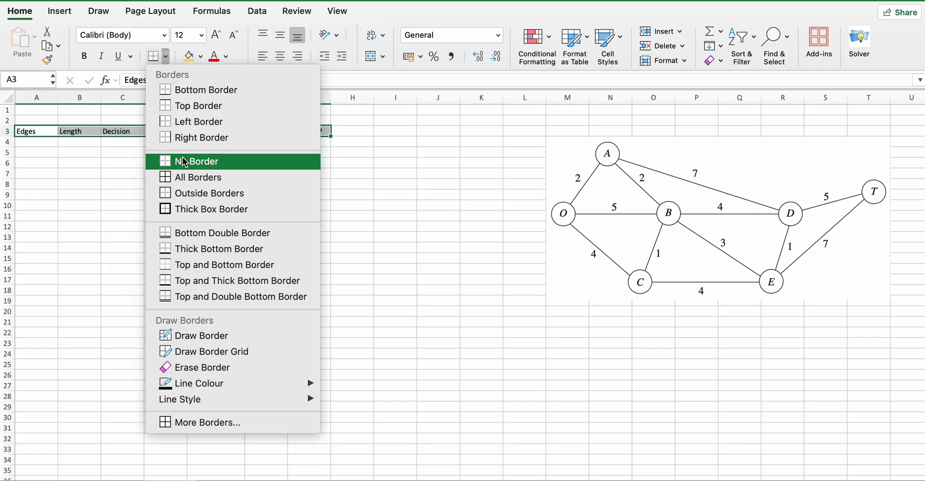
{"action": "left_click", "coordinate": [203, 177]}
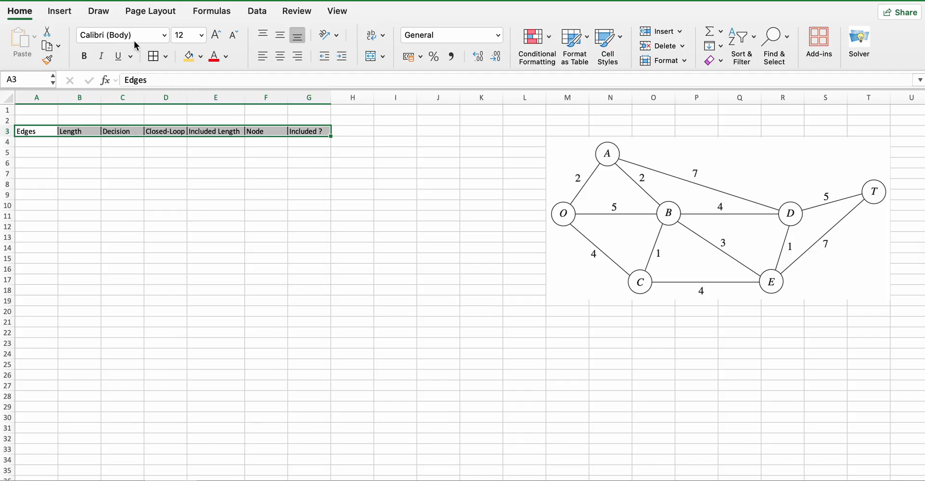
- Format the header row A3:G3 in bold Times New Roman at size 14
{"action": "left_click", "coordinate": [164, 35]}
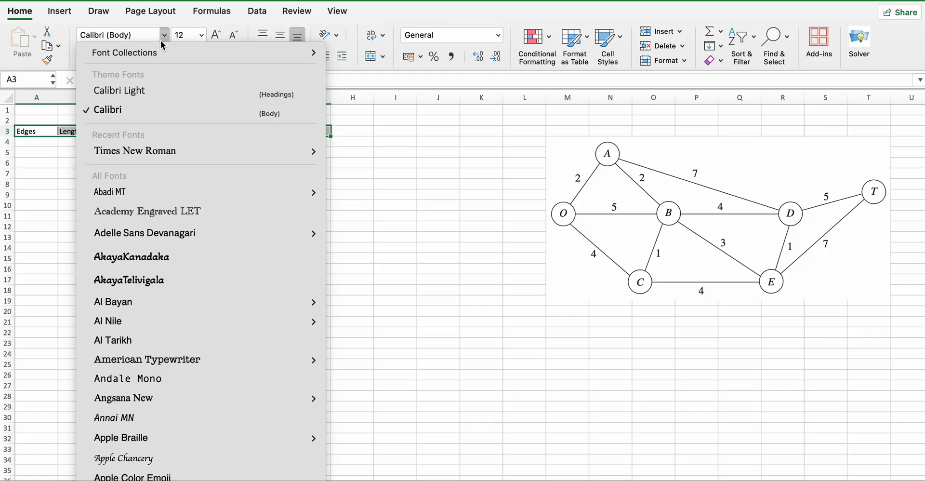
{"action": "left_click", "coordinate": [129, 151]}
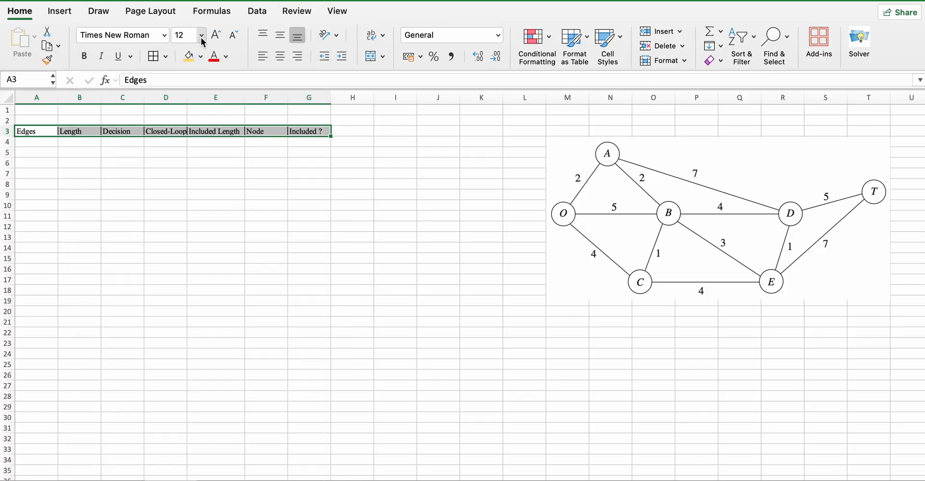
{"action": "left_click", "coordinate": [85, 56]}
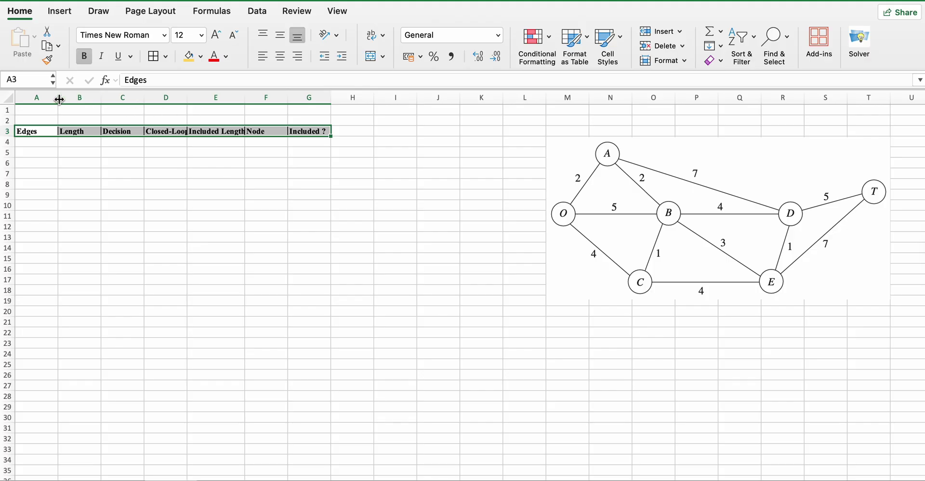
{"action": "left_click", "coordinate": [202, 35]}
{"action": "left_click", "coordinate": [188, 129]}
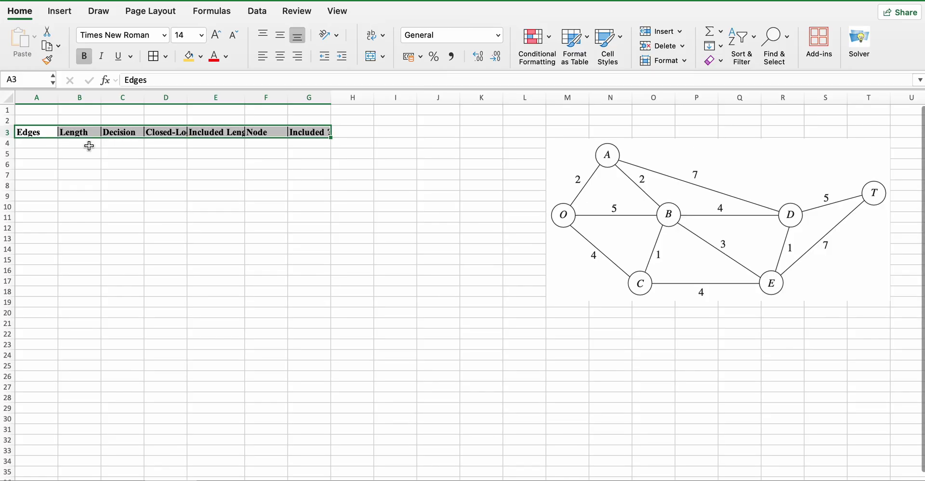
- Widen columns D, E and G so the Closed-Loop, Included Length and Included ? headers fit
{"action": "left_click", "coordinate": [89, 145]}
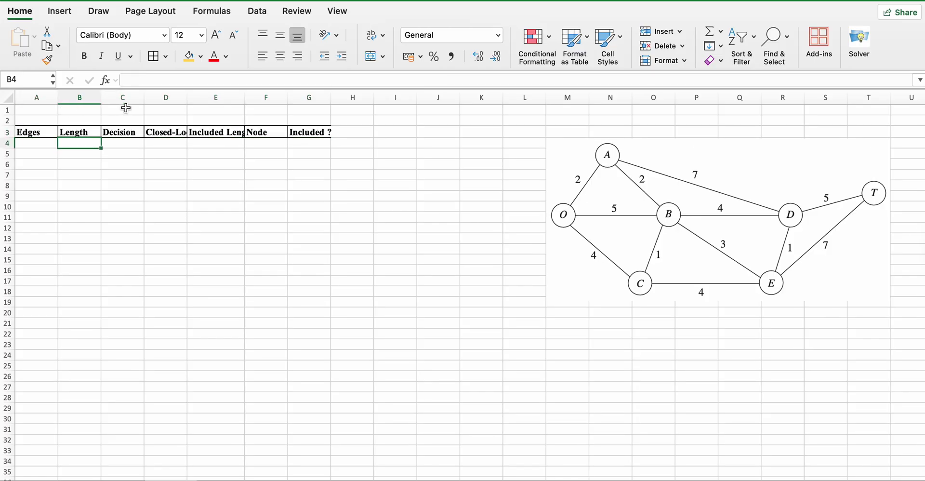
{"action": "left_click_drag", "start_coordinate": [187, 96], "coordinate": [203, 97]}
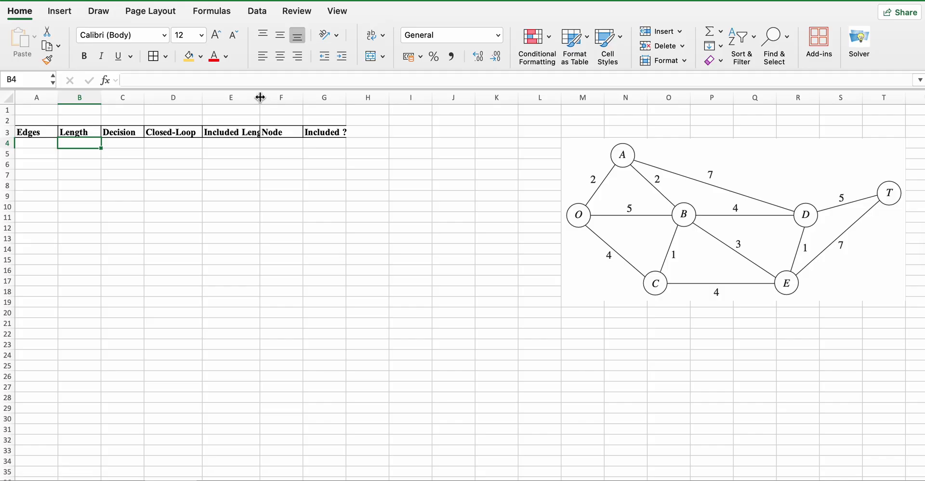
{"action": "left_click_drag", "start_coordinate": [261, 98], "coordinate": [271, 97]}
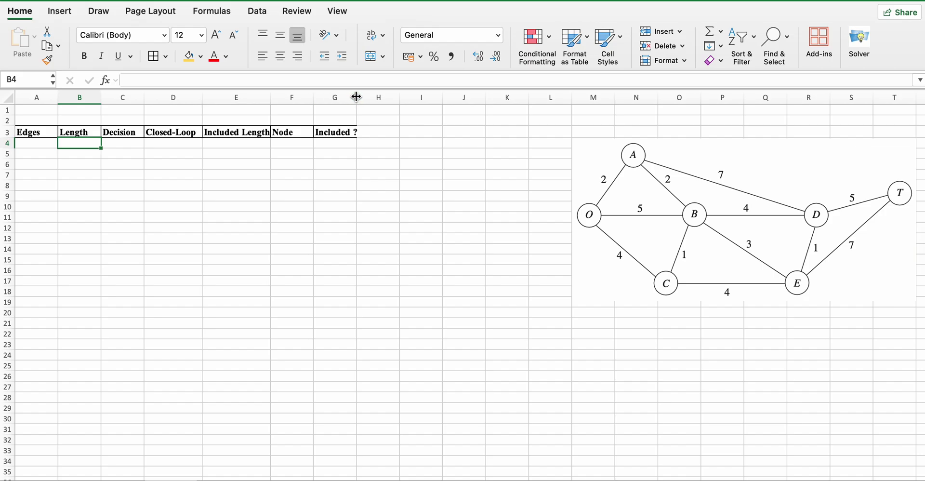
{"action": "left_click_drag", "start_coordinate": [355, 96], "coordinate": [364, 98]}
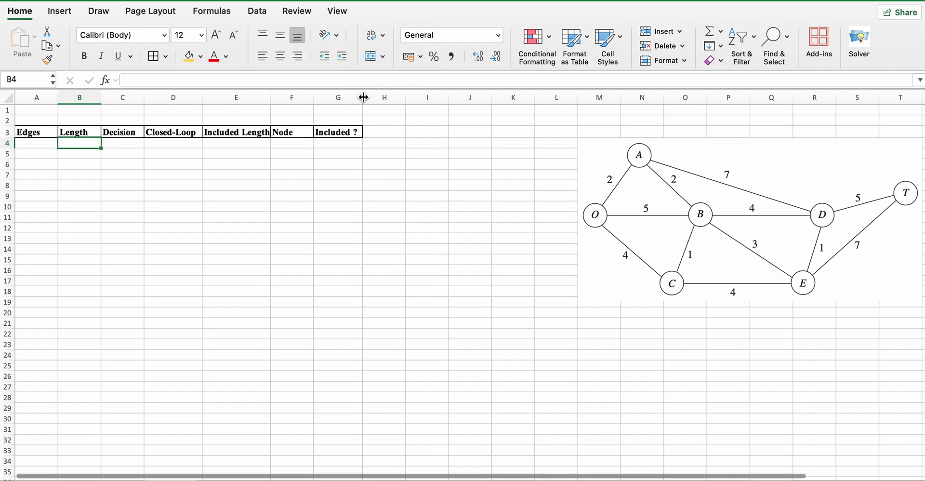
- List the edges leaving node O in the Edges column from A4 to A6: O-A, O-B and O-C
{"action": "left_click", "coordinate": [45, 145]}
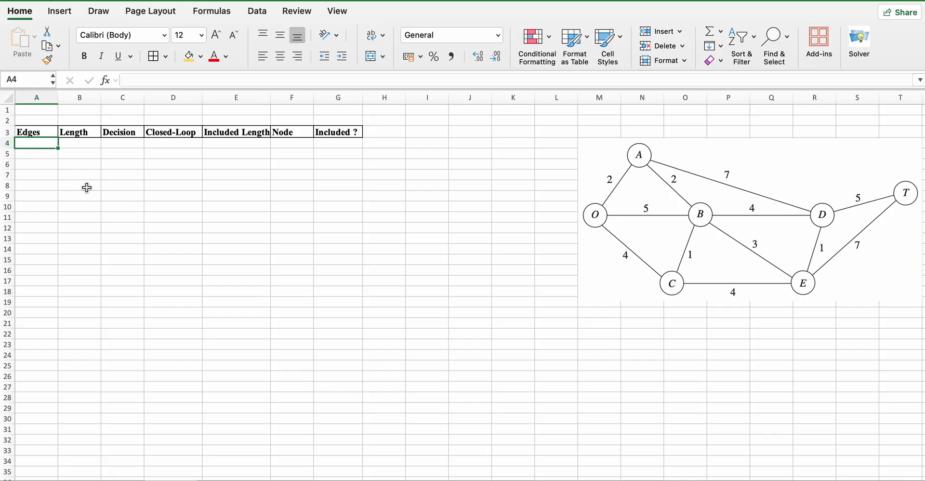
{"action": "type", "text": "O"}
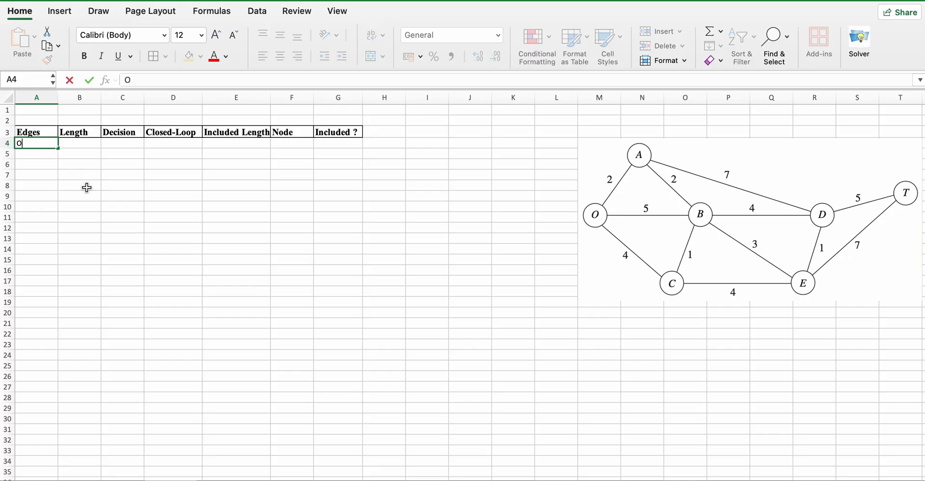
{"action": "type", "text": "-A"}
{"action": "key", "text": "Return"}
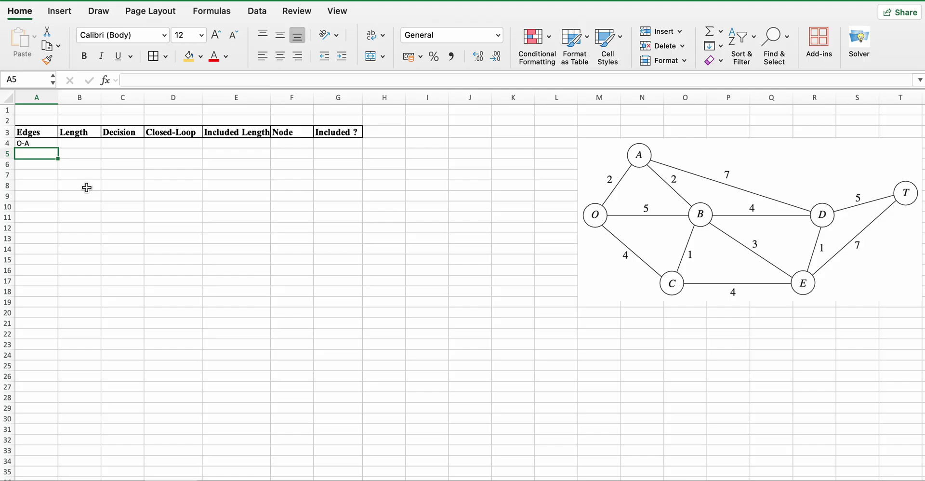
{"action": "type", "text": "O-"}
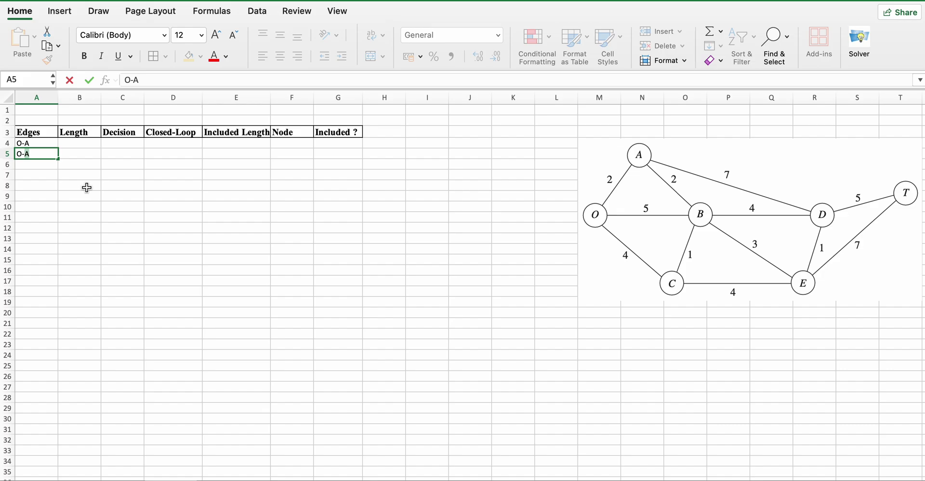
{"action": "type", "text": "B"}
{"action": "key", "text": "Return"}
{"action": "type", "text": "O"}
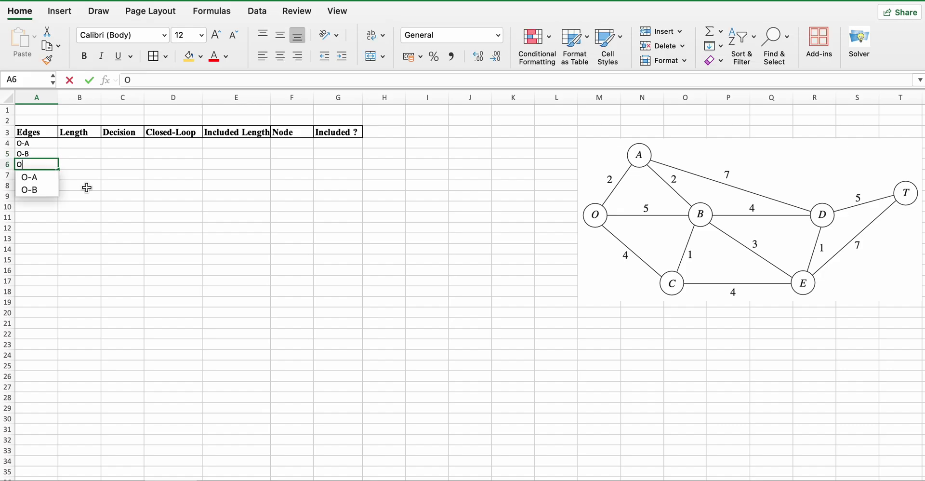
{"action": "type", "text": "-C"}
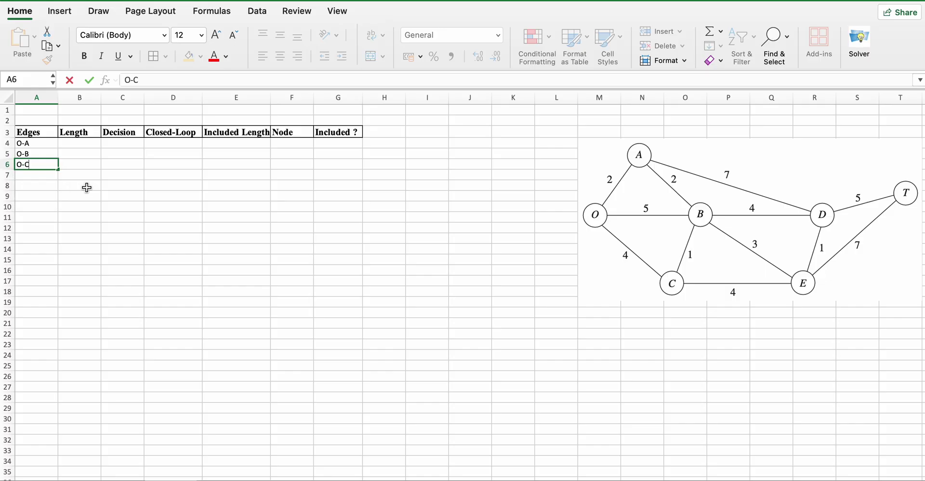
{"action": "key", "text": "Return"}
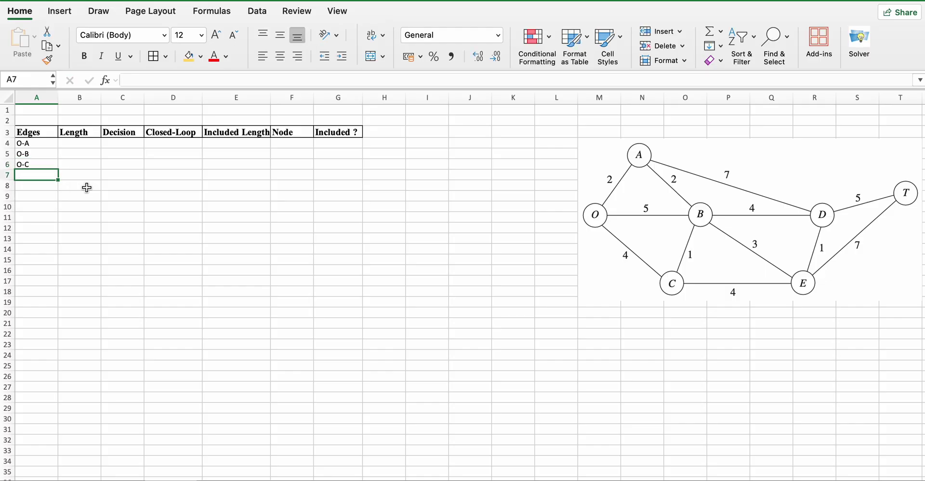
- Add the edge A-B to the Edges column in cell A7
{"action": "type", "text": "A"}
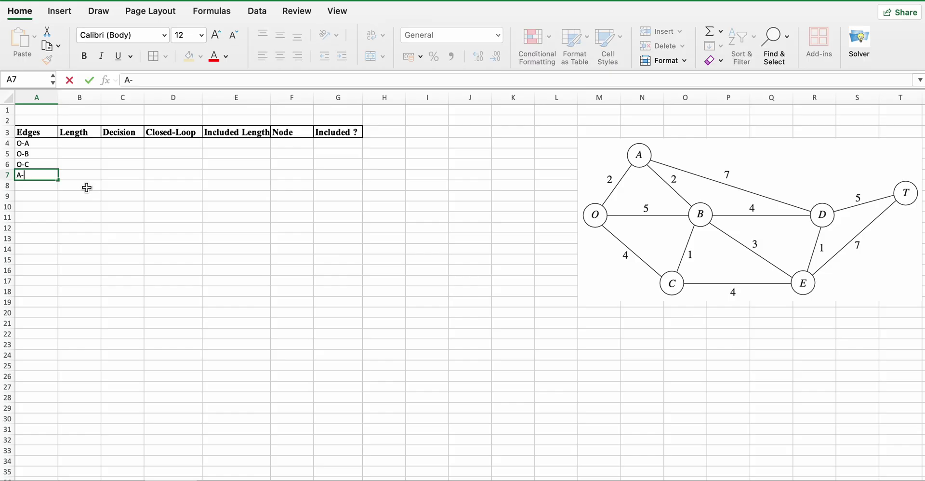
{"action": "type", "text": "-B"}
{"action": "key", "text": "Return"}
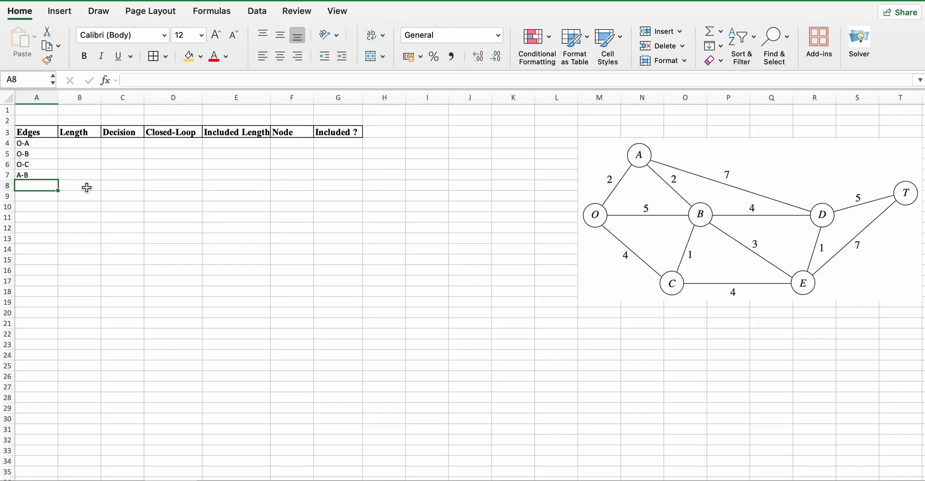
- Add the edge A-D to the Edges column in cell A8
{"action": "type", "text": "A"}
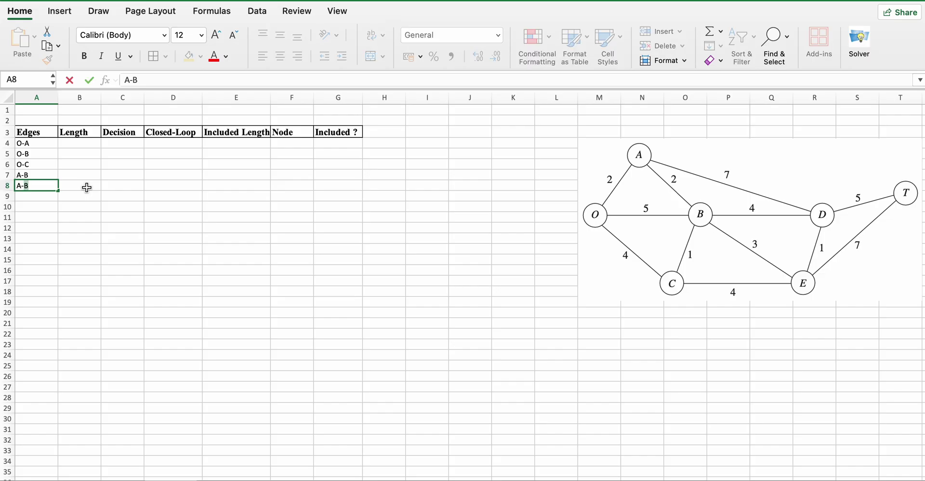
{"action": "type", "text": "-D"}
{"action": "key", "text": "Return"}
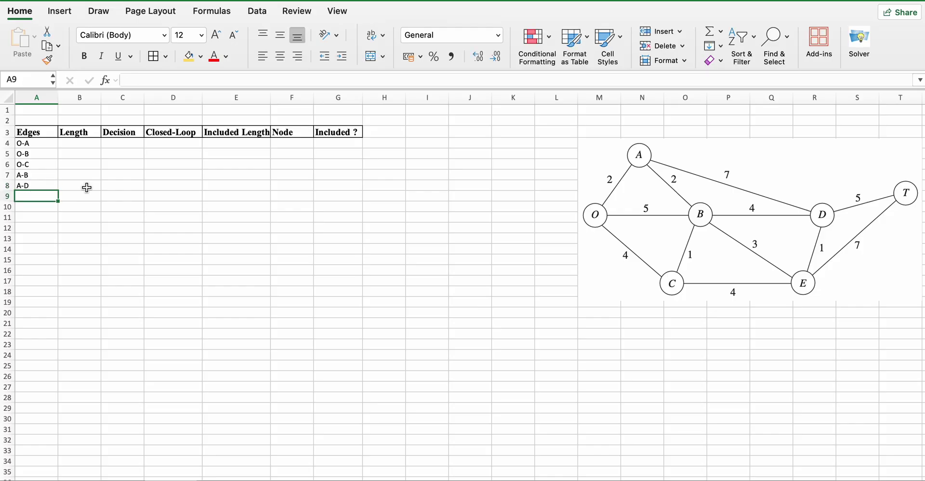
- List the remaining edges of node B in the Edges column from A9 to A11: B-C, B-D and B-E
{"action": "type", "text": "B-C"}
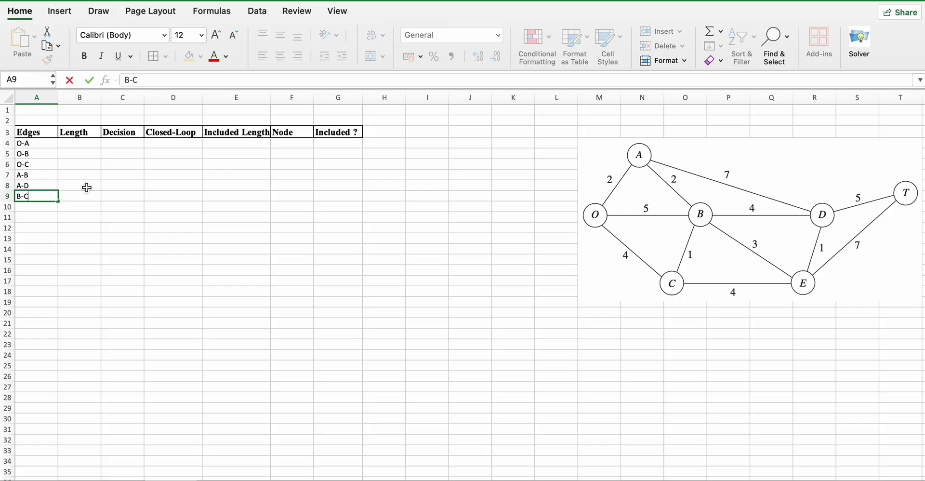
{"action": "key", "text": "Return"}
{"action": "type", "text": "B"}
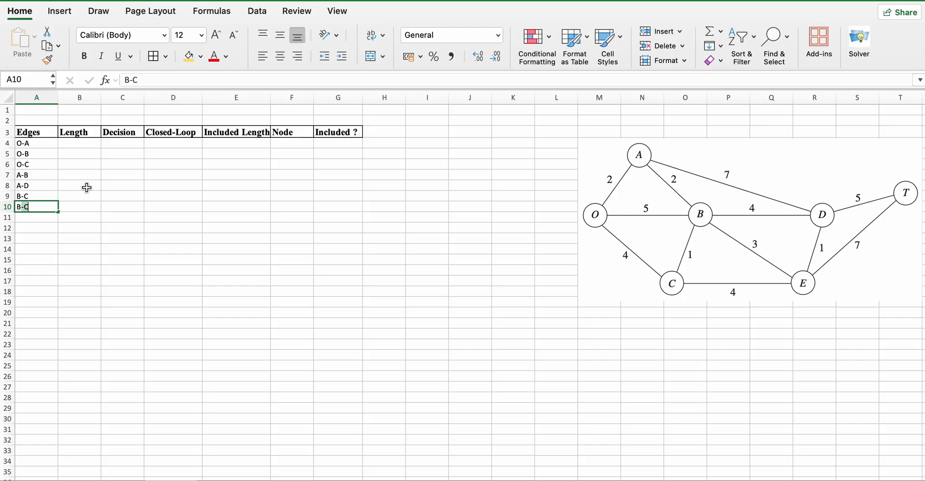
{"action": "type", "text": "-"}
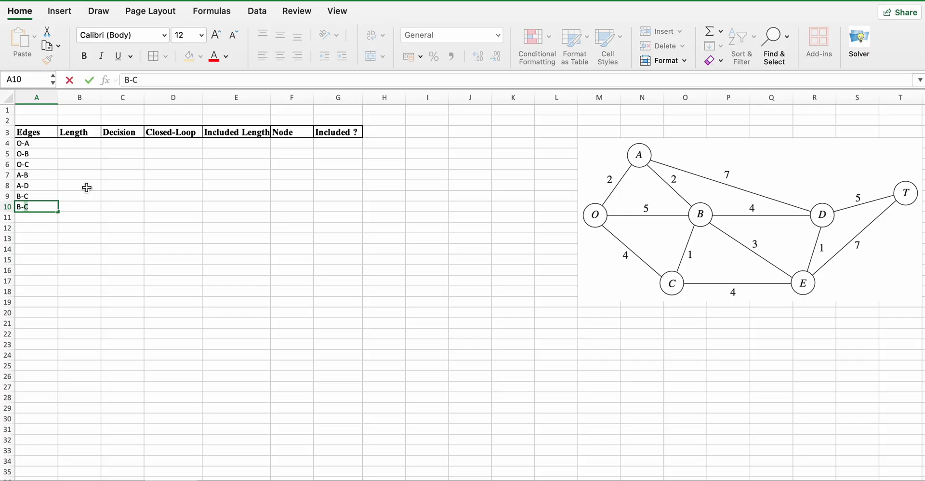
{"action": "type", "text": "D"}
{"action": "key", "text": "Return"}
{"action": "type", "text": "B-E"}
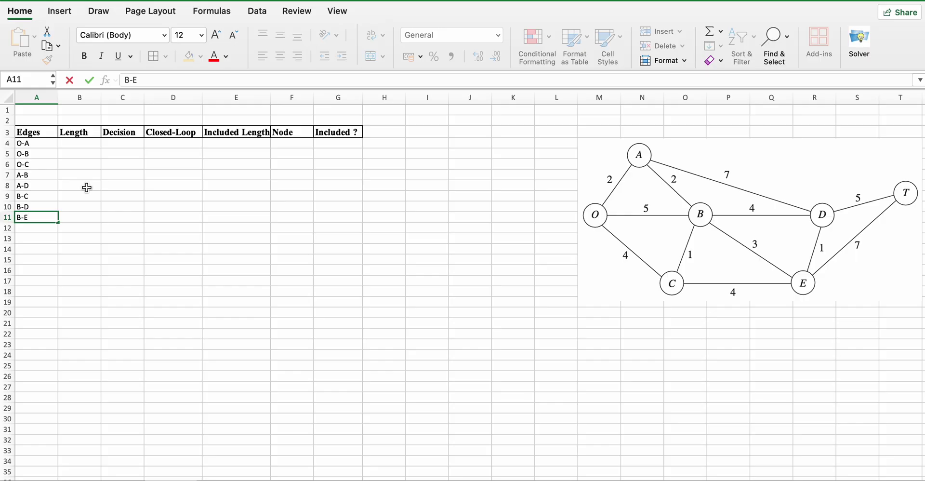
{"action": "key", "text": "Return"}
- Complete the Edges column from A12 to A15 with C-E, D-E, D-T and E-T
{"action": "type", "text": "C-"}
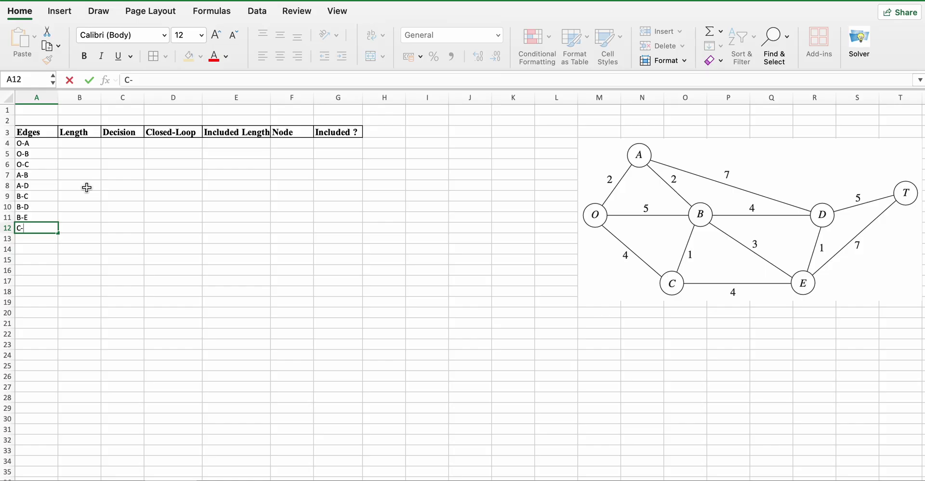
{"action": "type", "text": "E"}
{"action": "key", "text": "Return"}
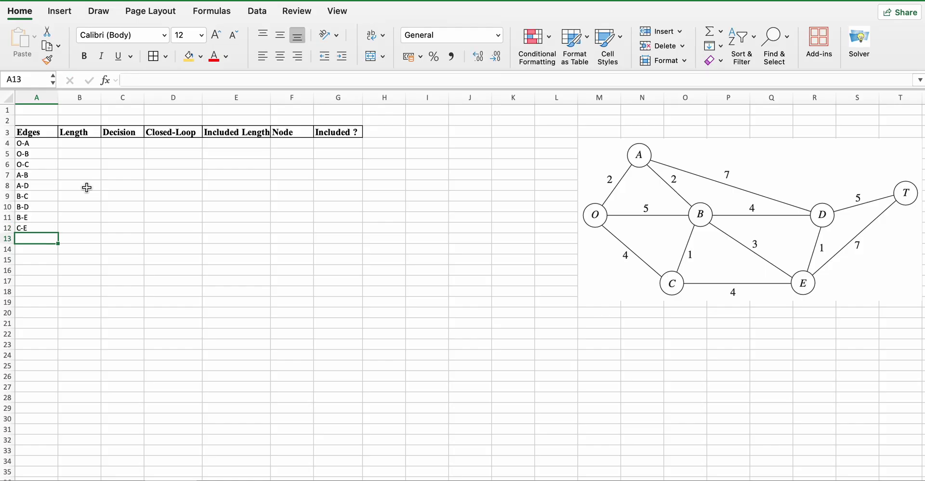
{"action": "type", "text": "D-"}
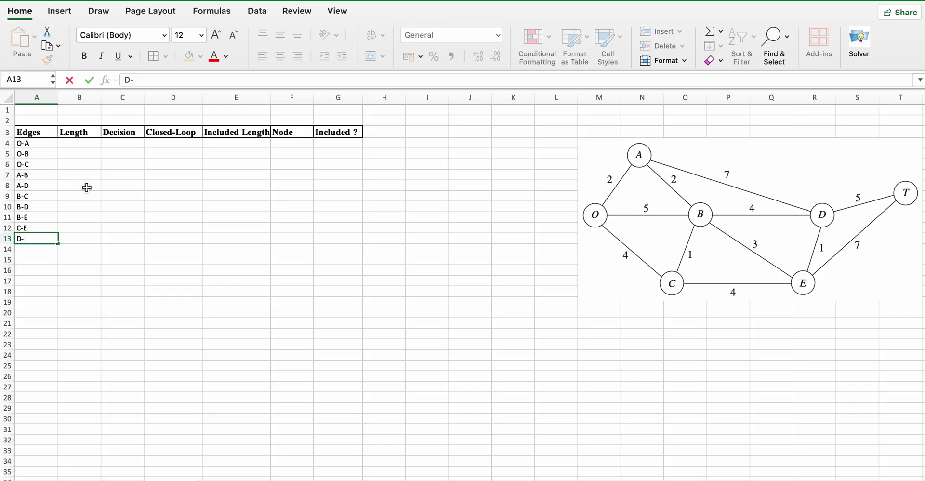
{"action": "type", "text": "E"}
{"action": "key", "text": "Return"}
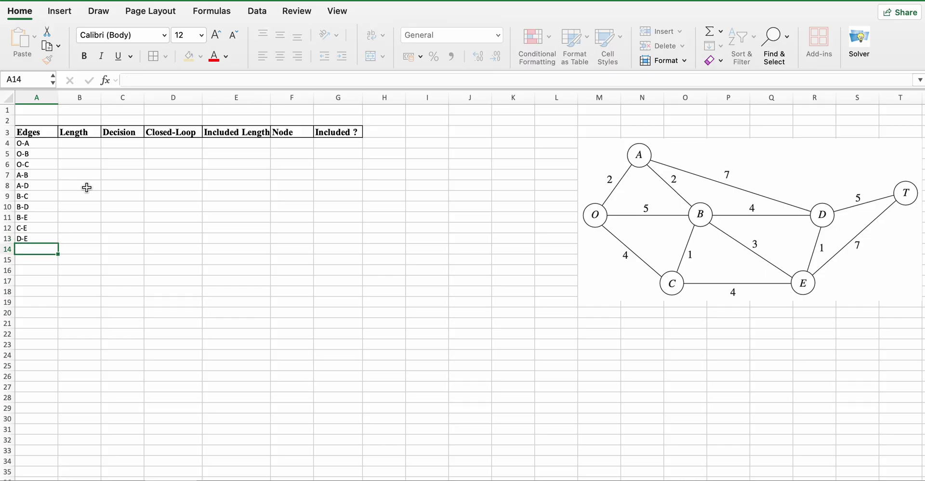
{"action": "type", "text": "D-T"}
{"action": "key", "text": "Return"}
{"action": "type", "text": "E"}
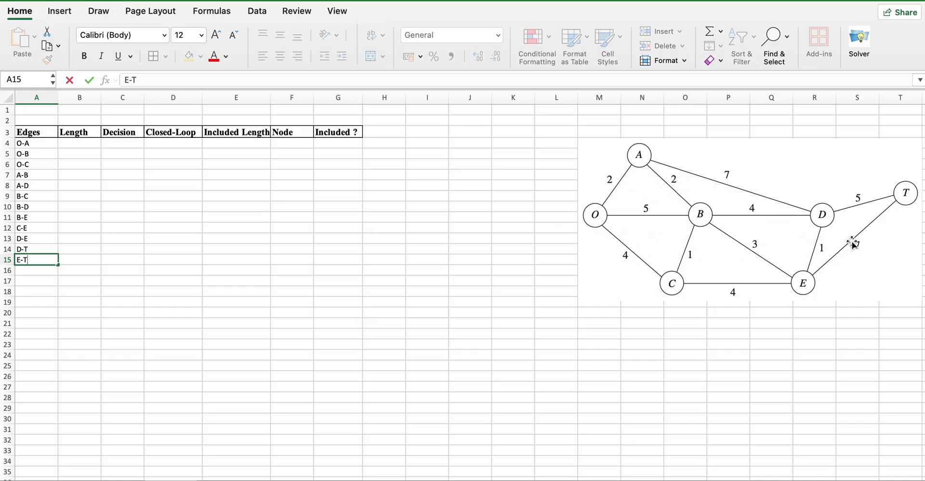
{"action": "left_click", "coordinate": [37, 270]}
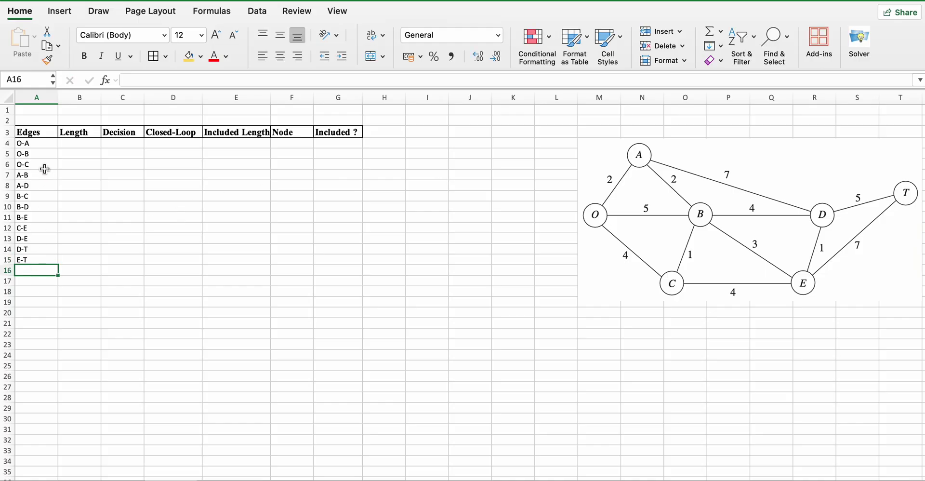
- Format the table body A4:G15 in Times New Roman, centred horizontally and vertically, with borders around all cells
{"action": "left_click_drag", "start_coordinate": [33, 143], "coordinate": [326, 259]}
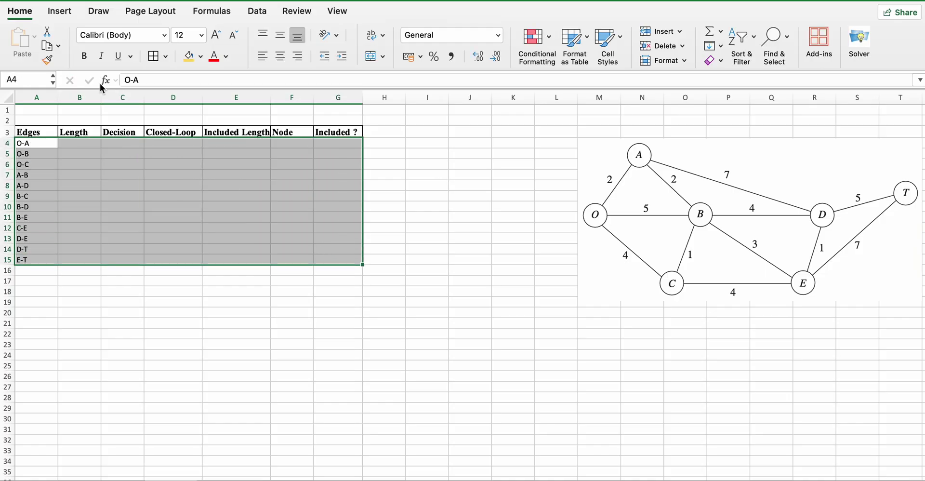
{"action": "left_click", "coordinate": [162, 36]}
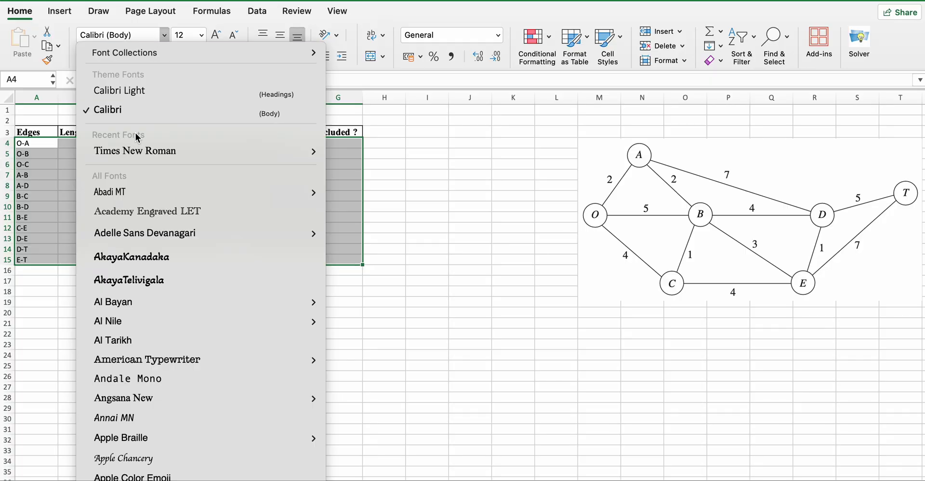
{"action": "left_click", "coordinate": [137, 152]}
{"action": "left_click", "coordinate": [280, 56]}
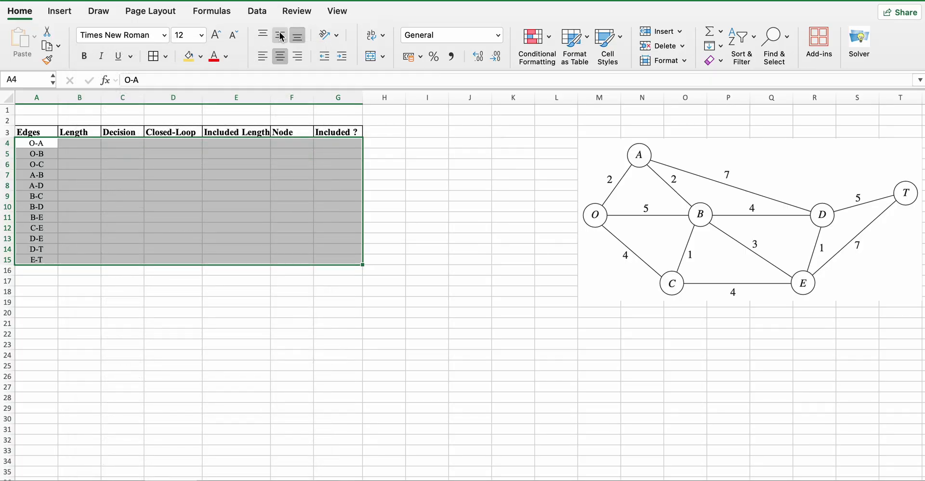
{"action": "left_click", "coordinate": [280, 34]}
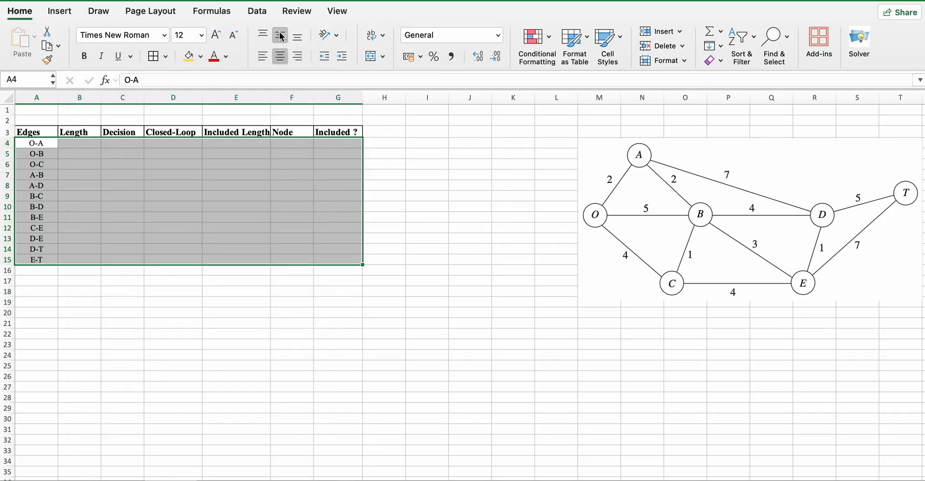
{"action": "left_click", "coordinate": [155, 60]}
- Enter the lengths of edges O-A, O-B and O-C in B4 to B6: 2, 5 and 4
{"action": "left_click", "coordinate": [80, 148]}
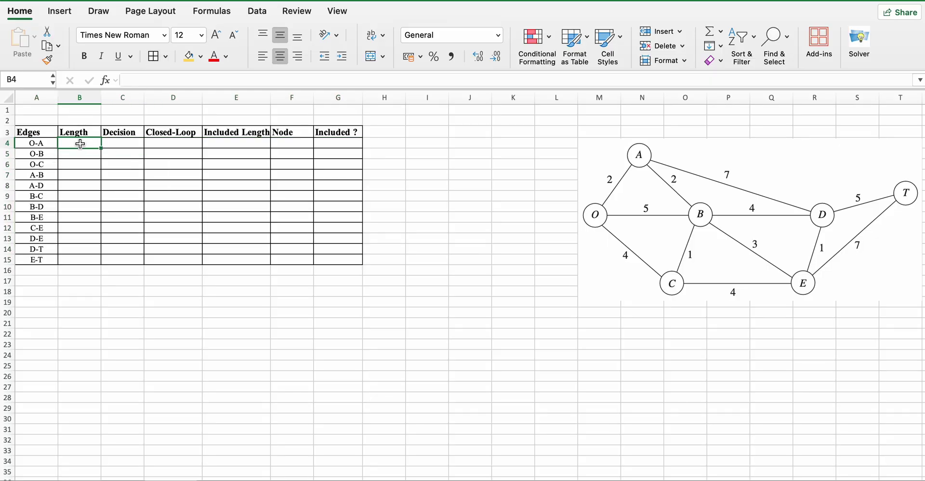
{"action": "type", "text": "2"}
{"action": "key", "text": "Return"}
{"action": "type", "text": "5"}
{"action": "key", "text": "Return"}
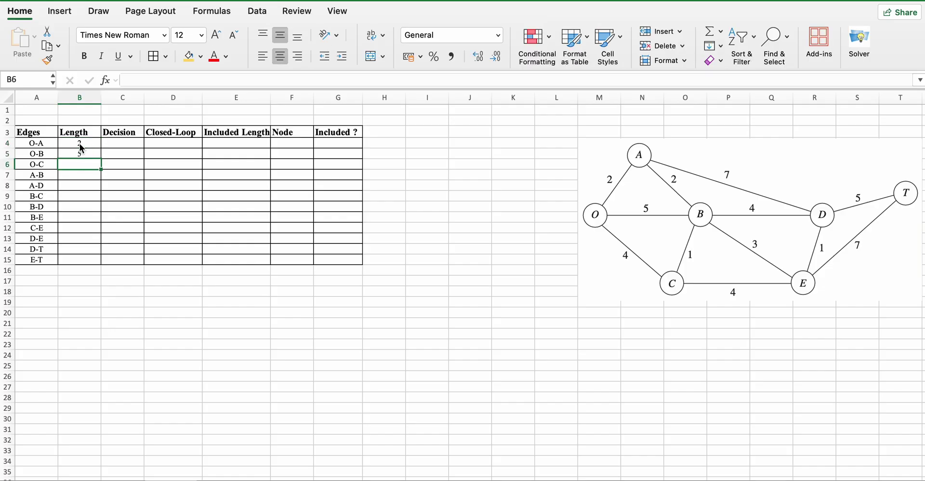
{"action": "type", "text": "4"}
{"action": "key", "text": "Return"}
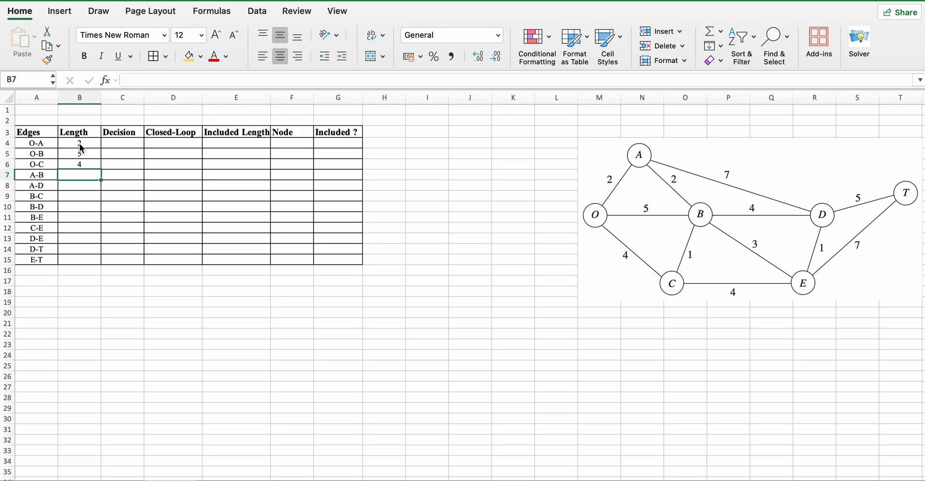
- Enter the lengths of edges A-B and A-D in B7 and B8: 2 and 7
{"action": "type", "text": "2"}
{"action": "key", "text": "Return"}
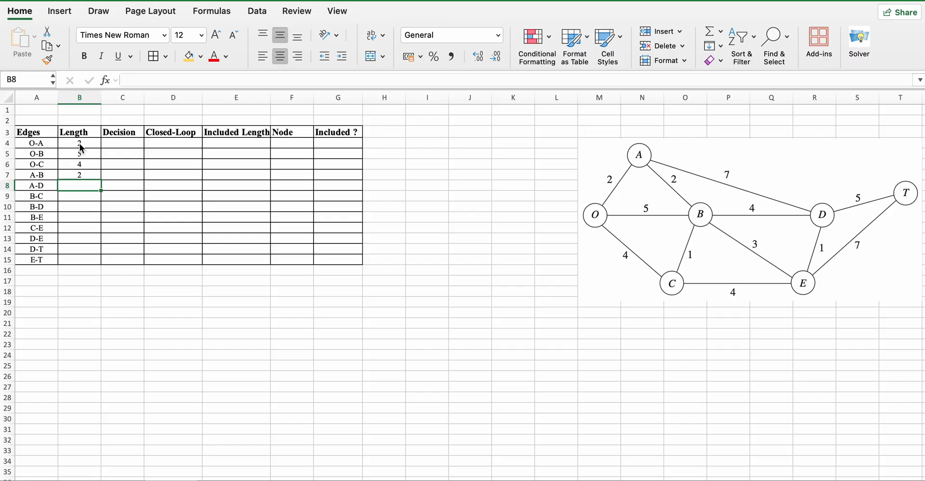
{"action": "type", "text": "7"}
{"action": "key", "text": "Return"}
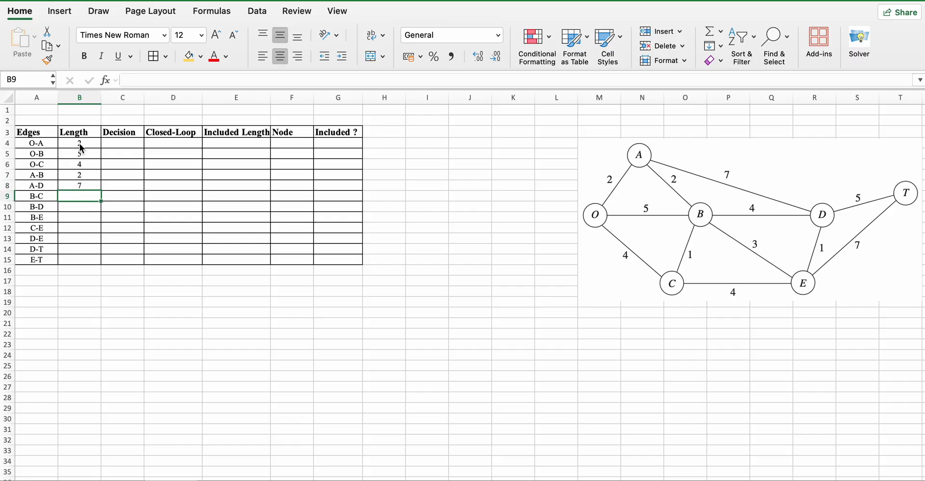
- Enter the lengths of edges B-C, B-D and B-E in B9 to B11: 1, 4 and 3
{"action": "type", "text": "1"}
{"action": "key", "text": "Return"}
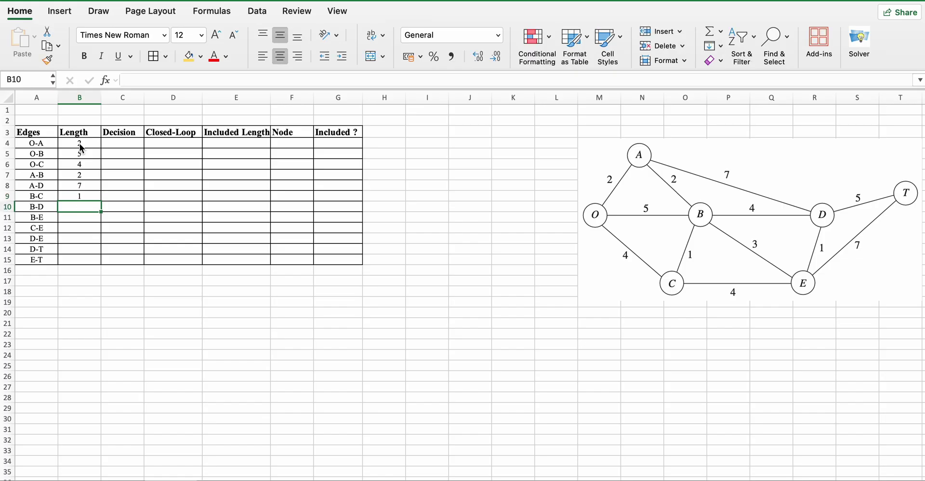
{"action": "type", "text": "4"}
{"action": "key", "text": "Return"}
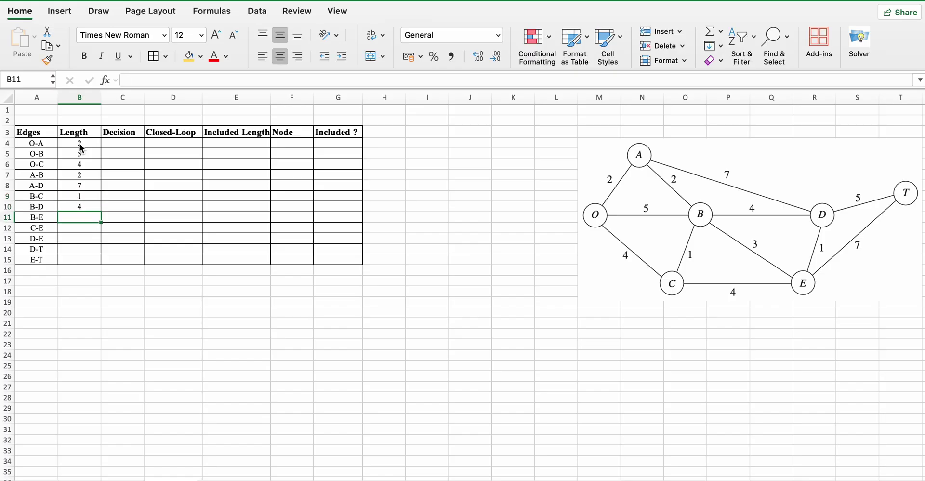
{"action": "type", "text": "3"}
{"action": "key", "text": "Return"}
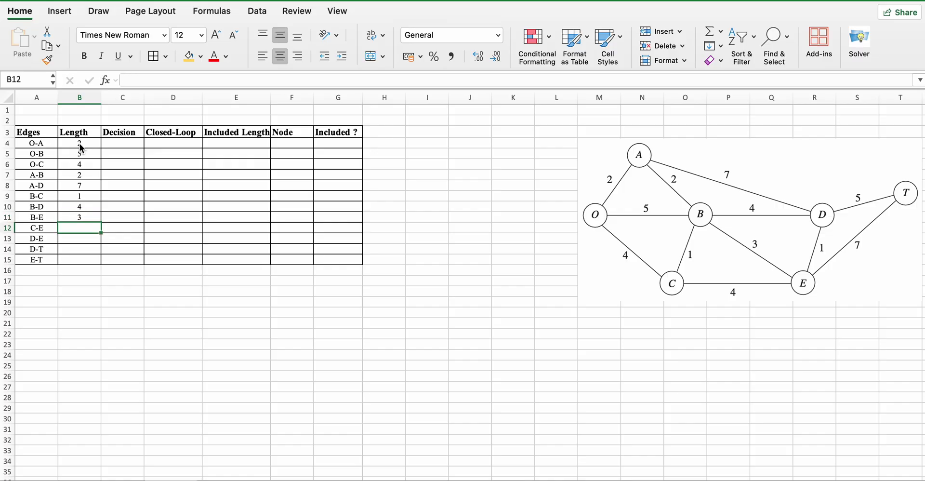
- Enter the lengths of edges C-E, D-E, D-T and E-T in B12 to B15: 4, 1, 5 and 7
{"action": "type", "text": "4"}
{"action": "key", "text": "Return"}
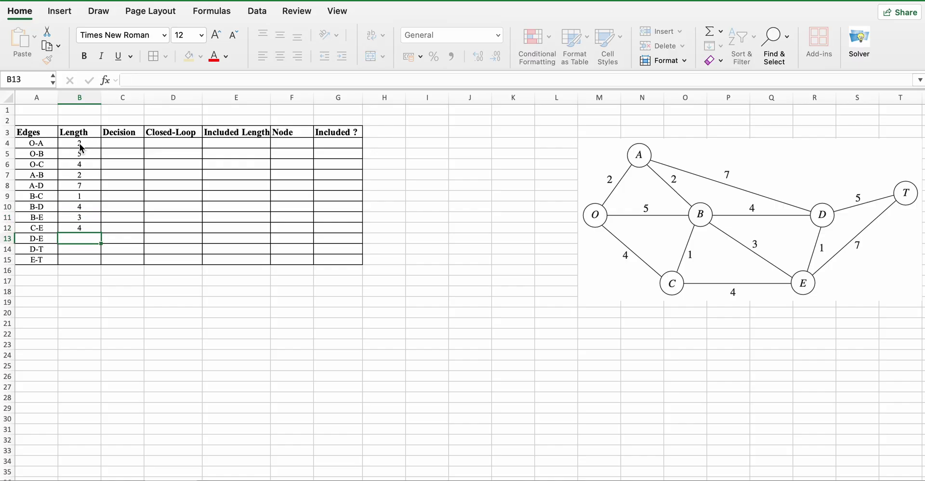
{"action": "type", "text": "1"}
{"action": "key", "text": "Return"}
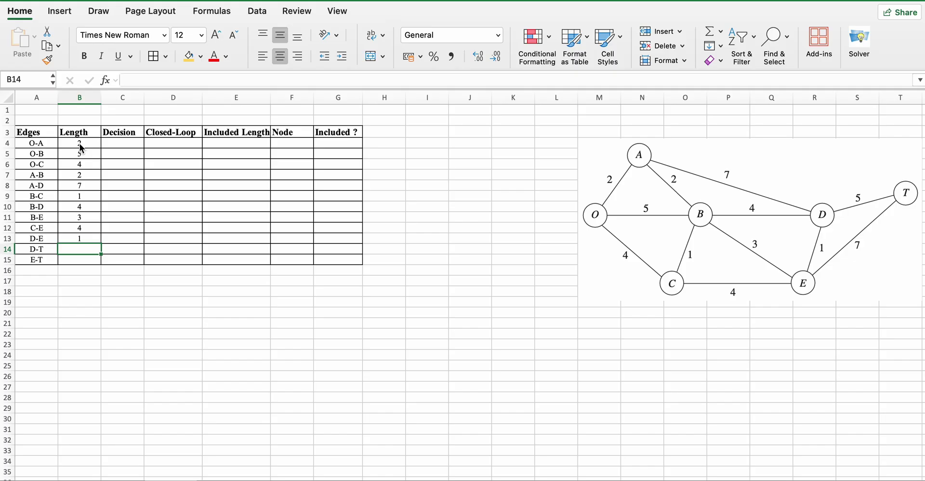
{"action": "type", "text": "5"}
{"action": "key", "text": "Return"}
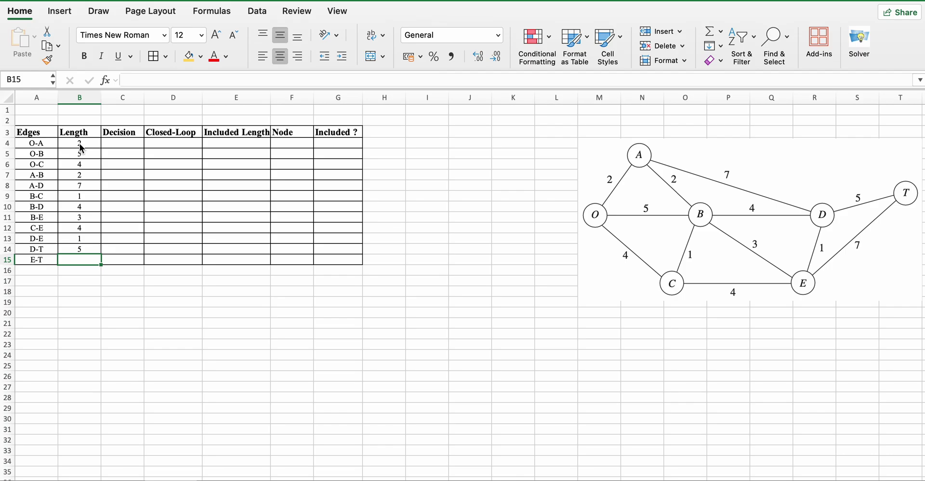
{"action": "type", "text": "7"}
{"action": "key", "text": "Return"}
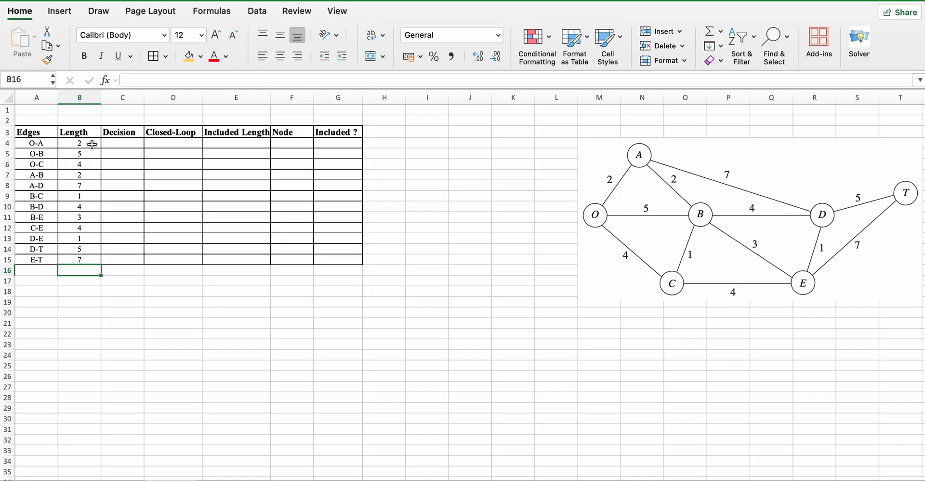
- Select the edges together with their lengths in the range A4:B15
{"action": "left_click", "coordinate": [76, 142]}
{"action": "left_click_drag", "start_coordinate": [70, 165], "coordinate": [76, 260]}
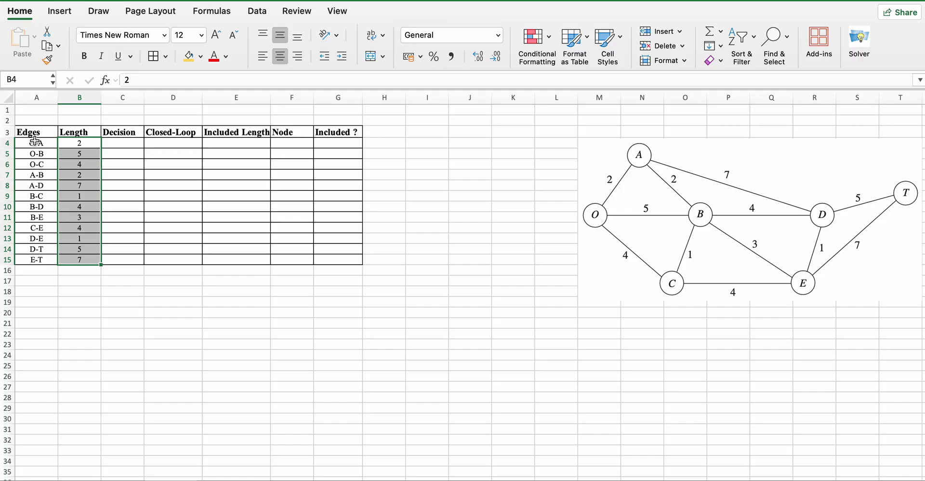
{"action": "left_click_drag", "start_coordinate": [40, 145], "coordinate": [75, 256]}
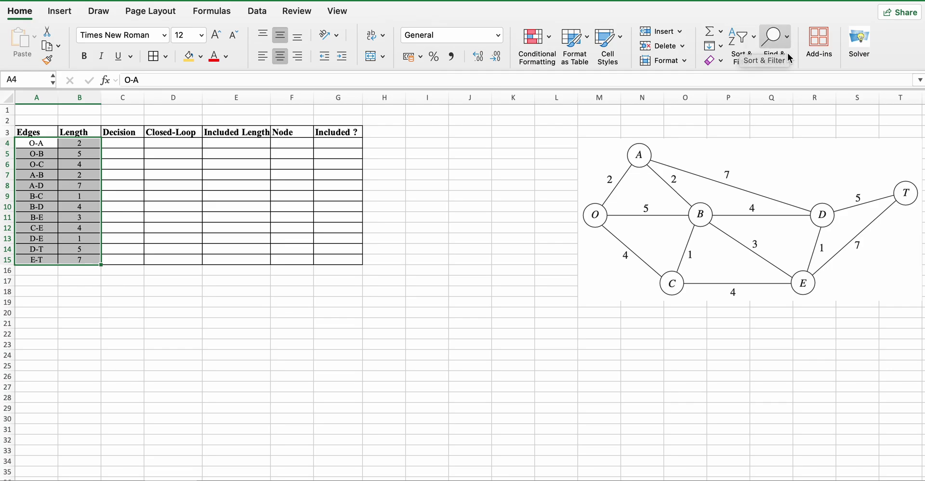
{"action": "left_click", "coordinate": [746, 43]}
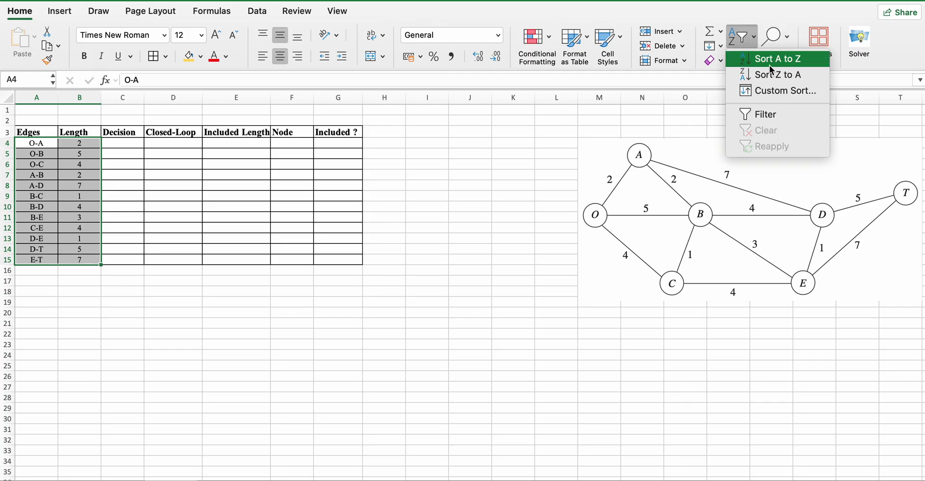
{"action": "left_click", "coordinate": [769, 92]}
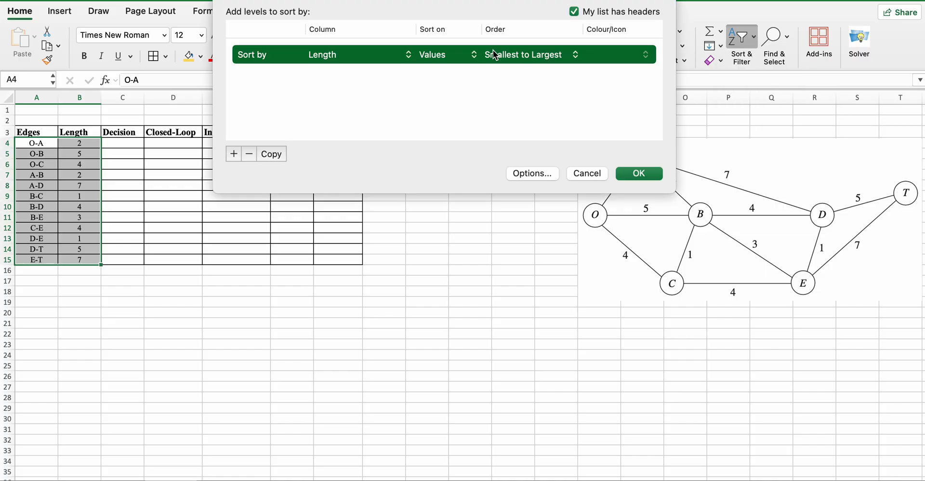
{"action": "left_click", "coordinate": [526, 172]}
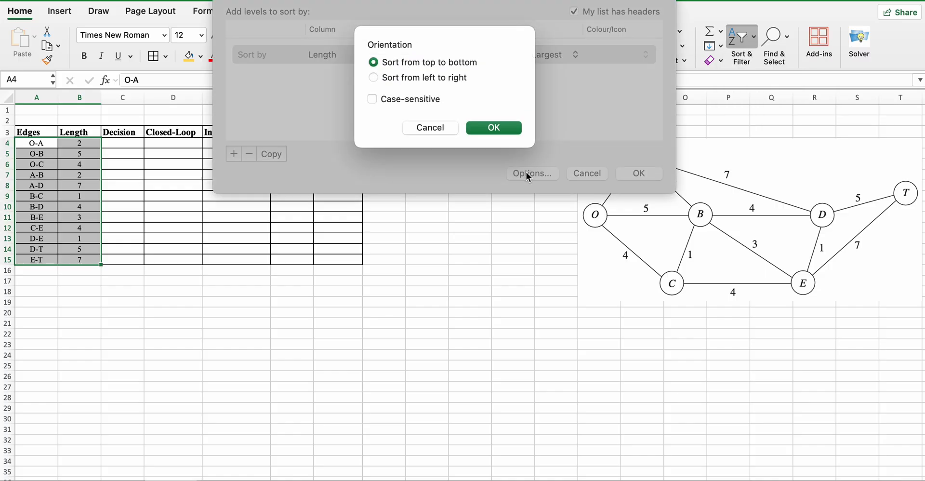
{"action": "left_click", "coordinate": [430, 127]}
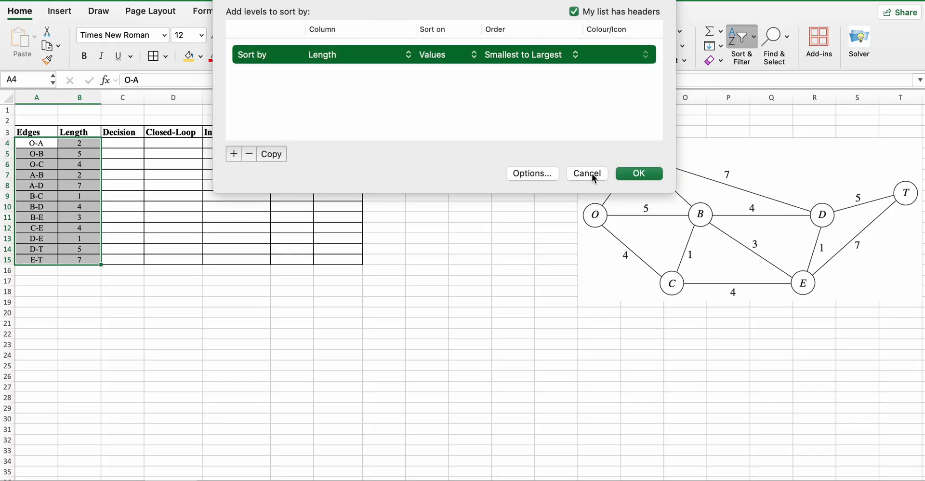
{"action": "left_click", "coordinate": [588, 173]}
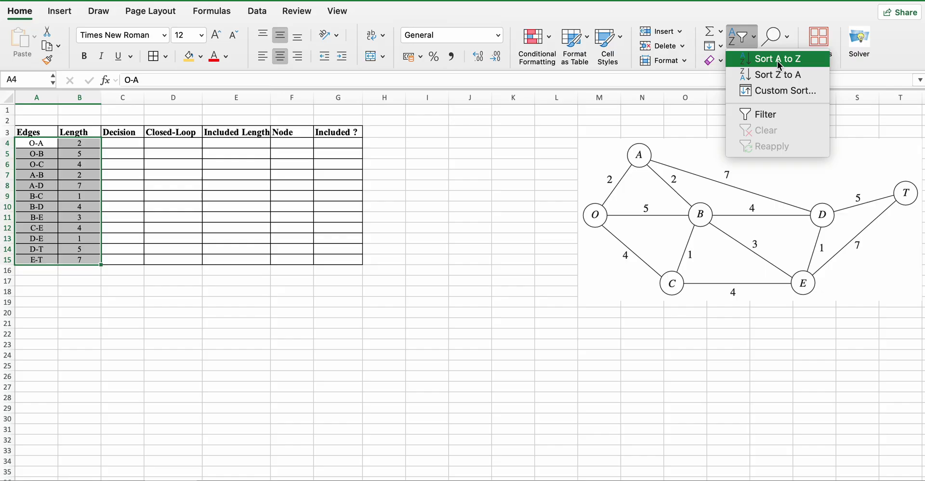
- Try sorting edges and lengths in A4:B15 alphabetically, including a custom sort by Edges values from A to Z
{"action": "left_click", "coordinate": [778, 62]}
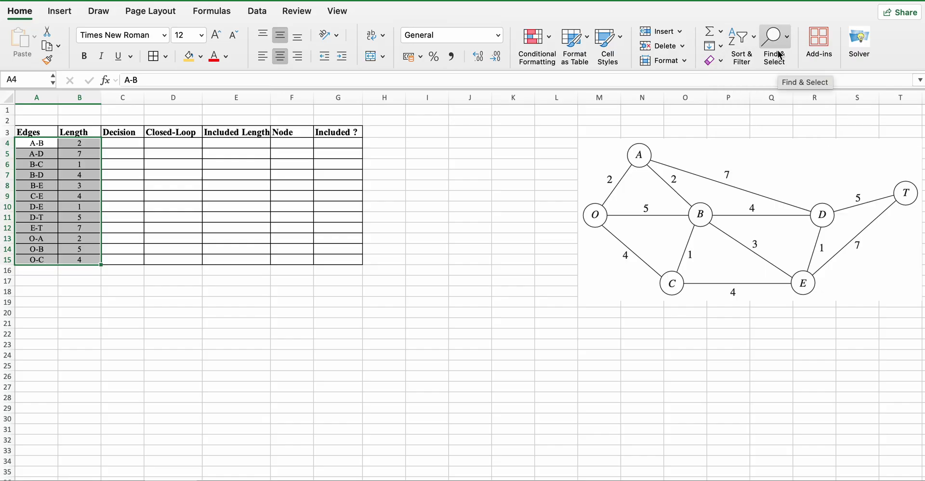
{"action": "left_click", "coordinate": [745, 46]}
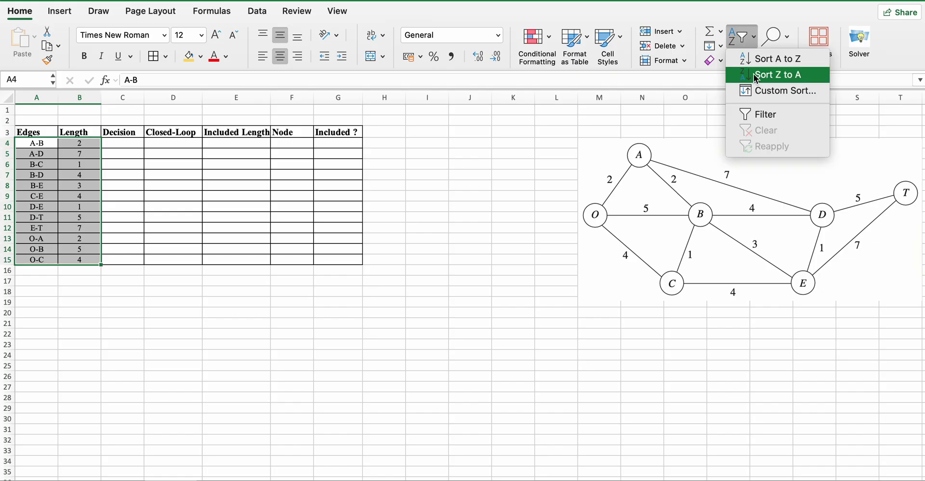
{"action": "left_click", "coordinate": [771, 90]}
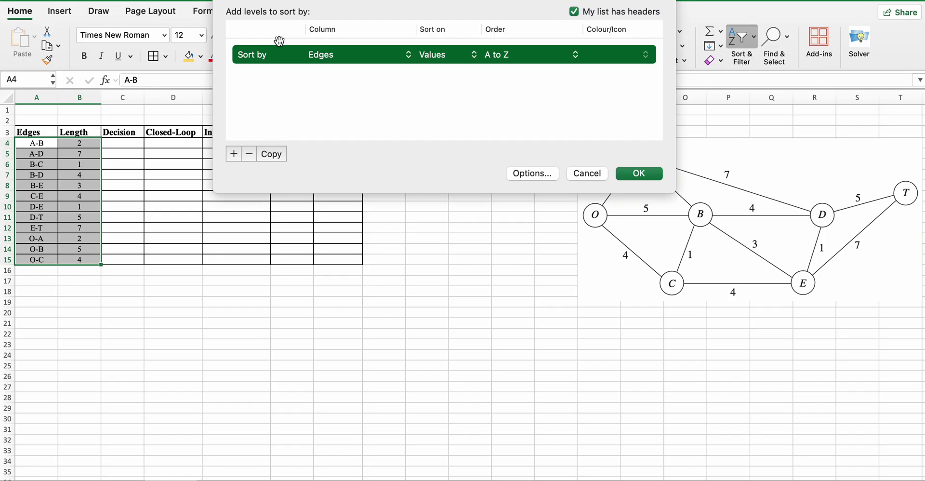
{"action": "left_click", "coordinate": [533, 174]}
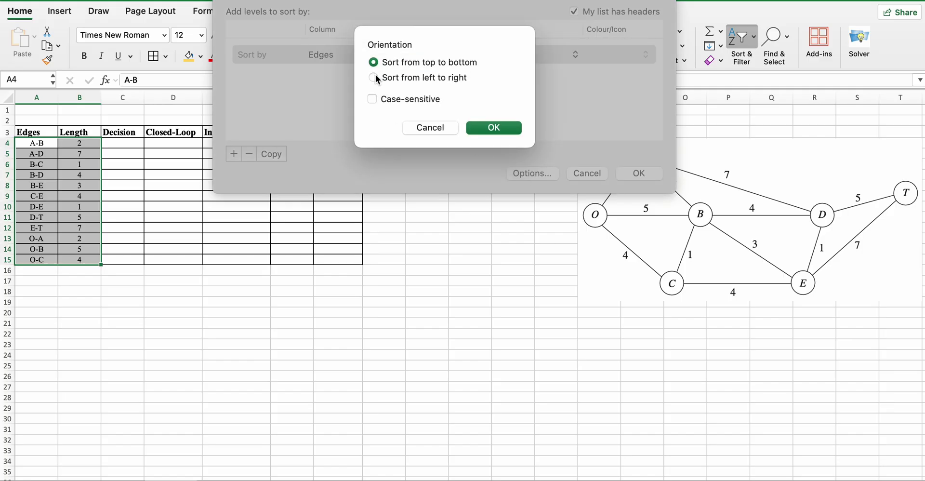
{"action": "left_click", "coordinate": [373, 100]}
{"action": "left_click", "coordinate": [374, 101]}
{"action": "left_click", "coordinate": [373, 100]}
{"action": "left_click", "coordinate": [372, 101]}
{"action": "left_click", "coordinate": [489, 129]}
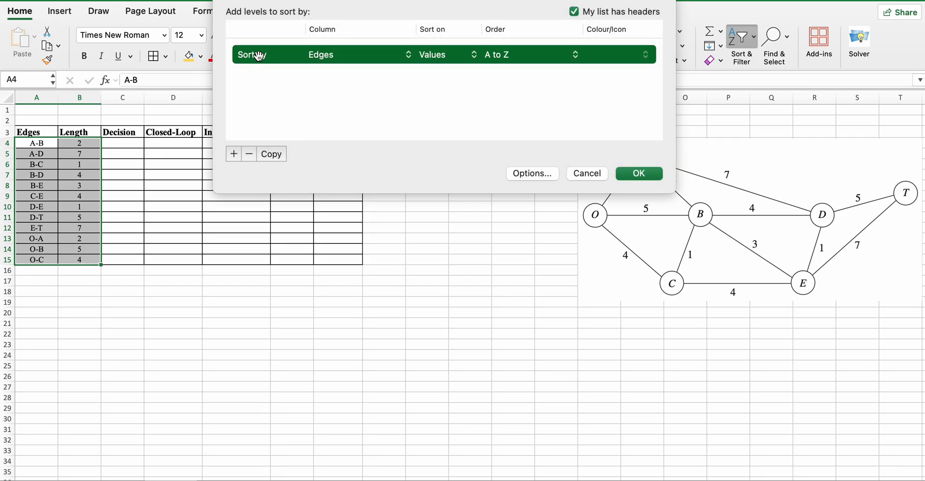
{"action": "left_click", "coordinate": [422, 55]}
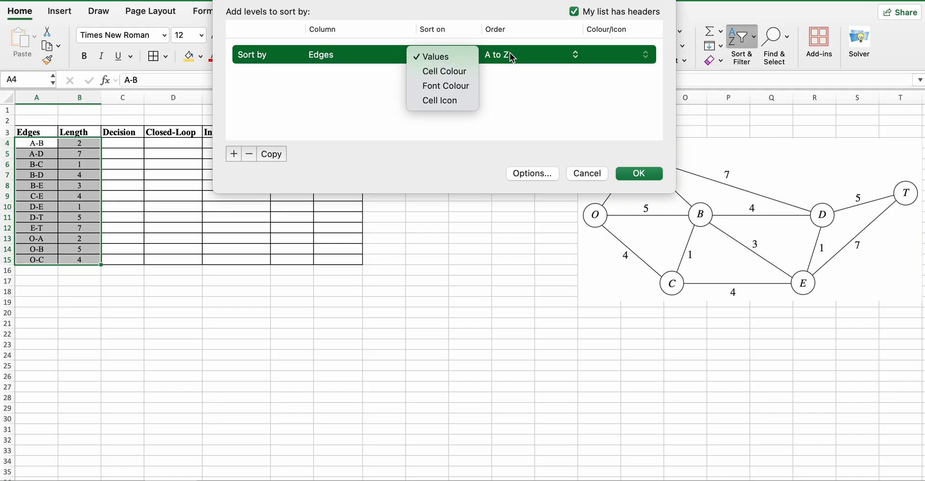
{"action": "left_click", "coordinate": [442, 59]}
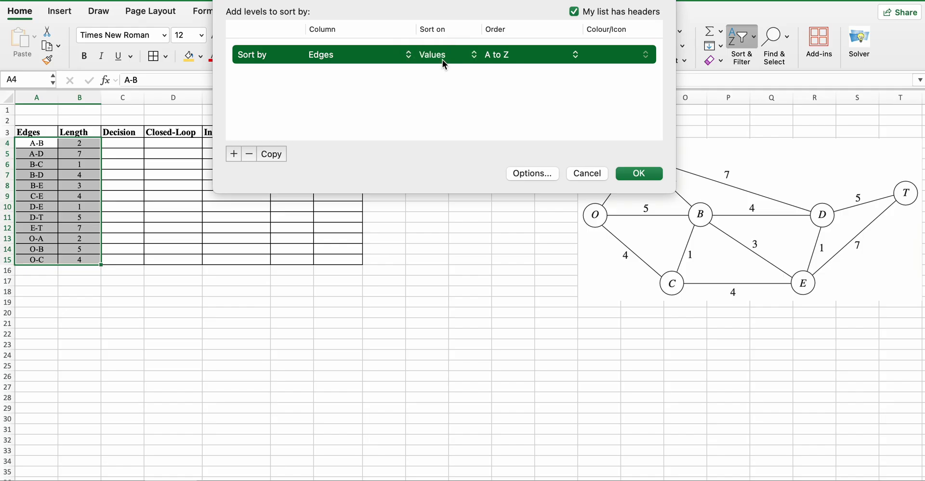
{"action": "left_click", "coordinate": [637, 174]}
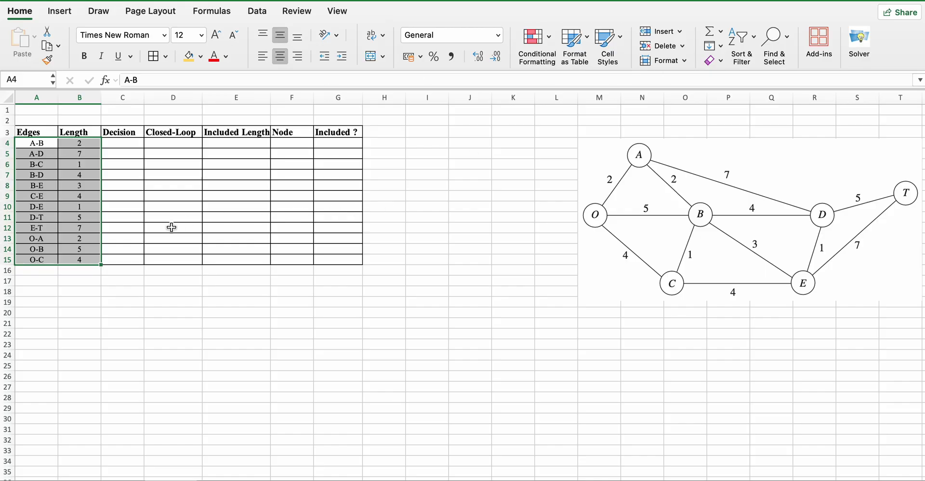
- Undo the alphabetical sorting of the edges and their lengths
{"action": "left_click", "coordinate": [111, 238]}
{"action": "key", "text": "super+z"}
{"action": "key", "text": "super+z"}
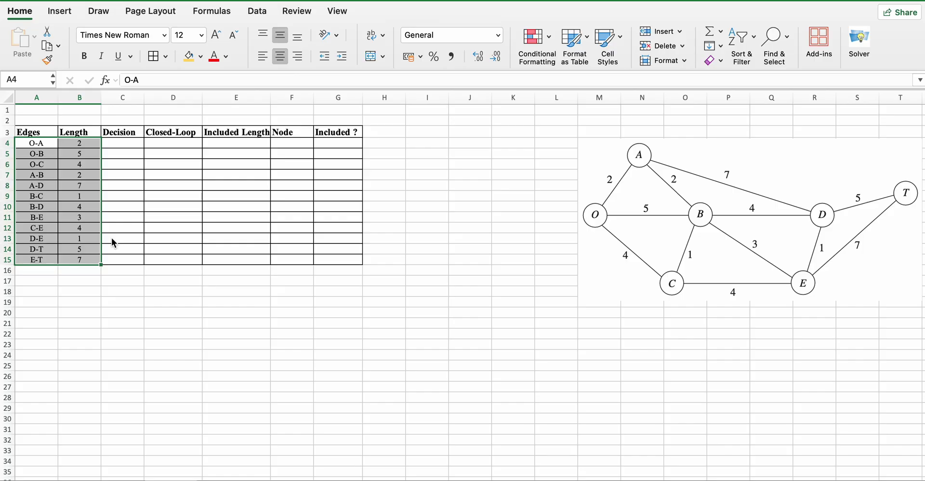
{"action": "left_click", "coordinate": [147, 217]}
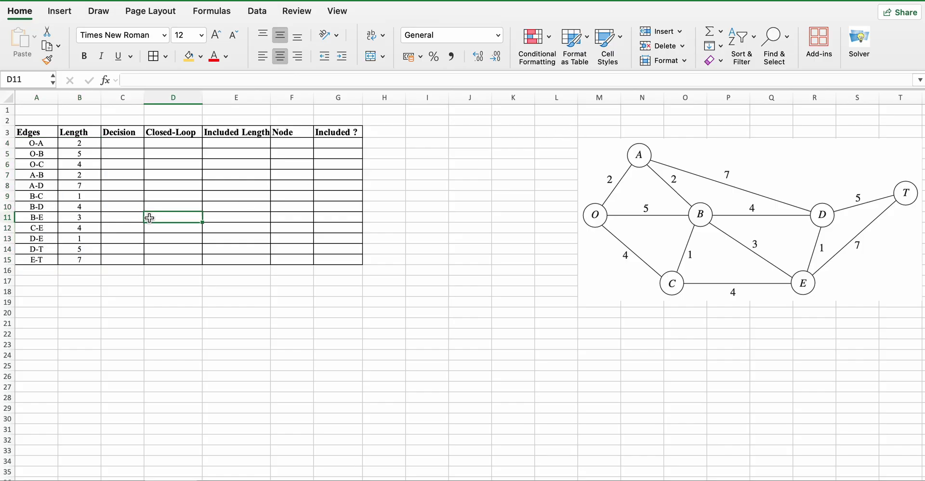
- Sort the lengths in B4:B15 from smallest to largest, expanding the selection so the edges move with them
{"action": "left_click_drag", "start_coordinate": [79, 143], "coordinate": [81, 256]}
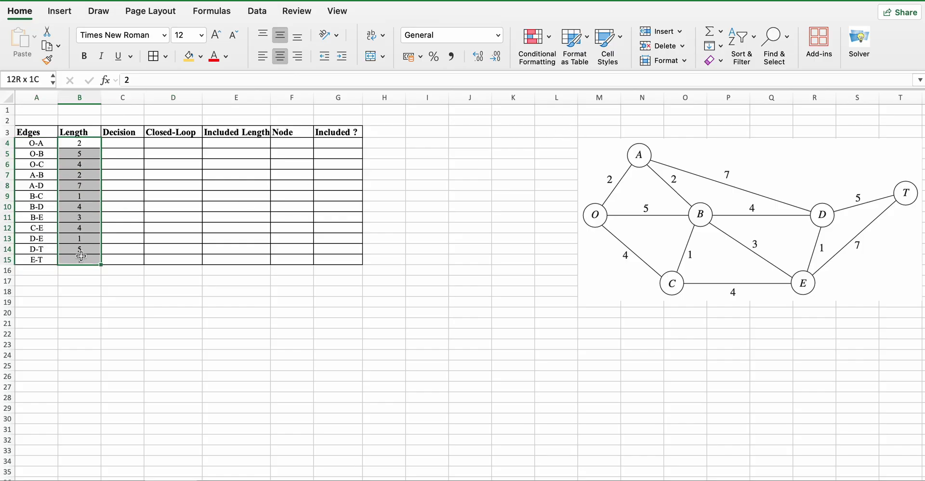
{"action": "left_click", "coordinate": [747, 46]}
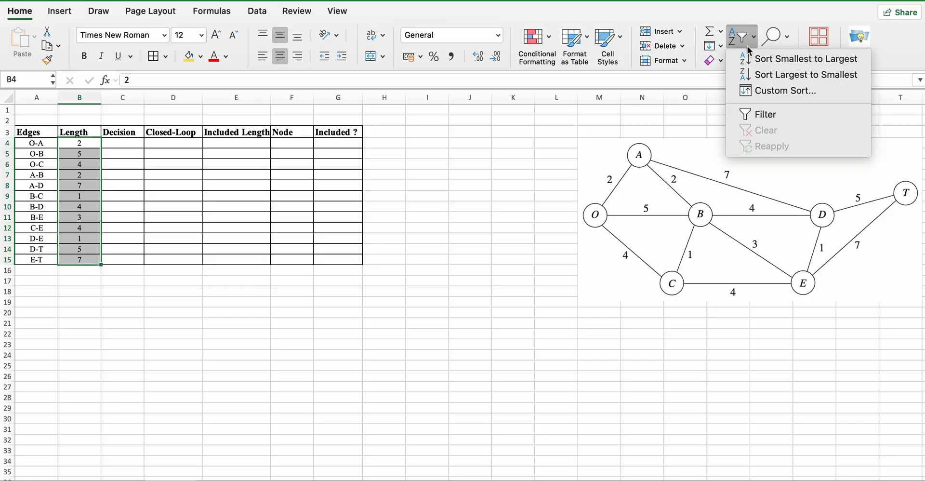
{"action": "left_click", "coordinate": [778, 62]}
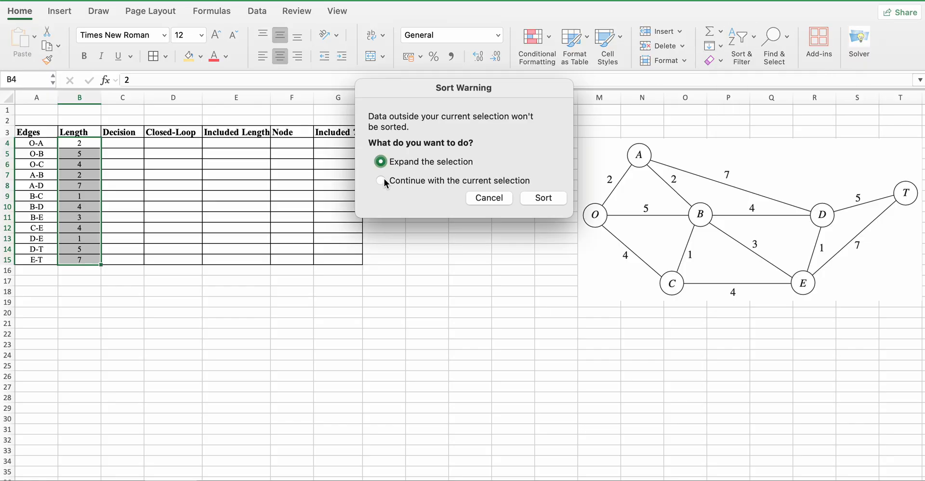
{"action": "left_click", "coordinate": [535, 194]}
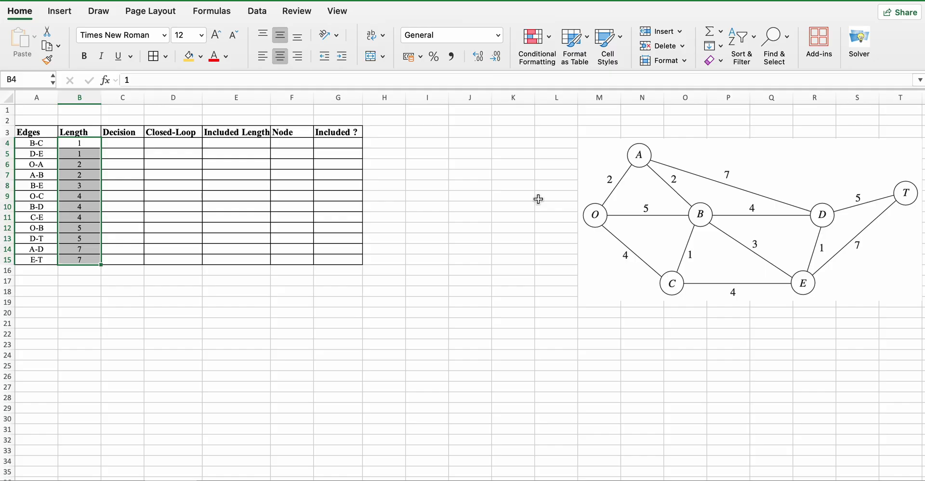
- Enter the decision Include for edge B-C in C4
{"action": "left_click", "coordinate": [121, 153]}
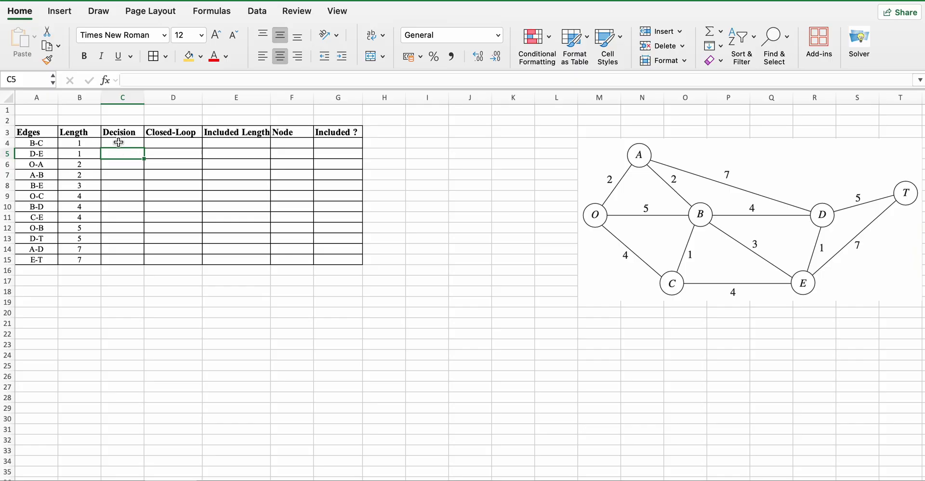
{"action": "left_click", "coordinate": [119, 143]}
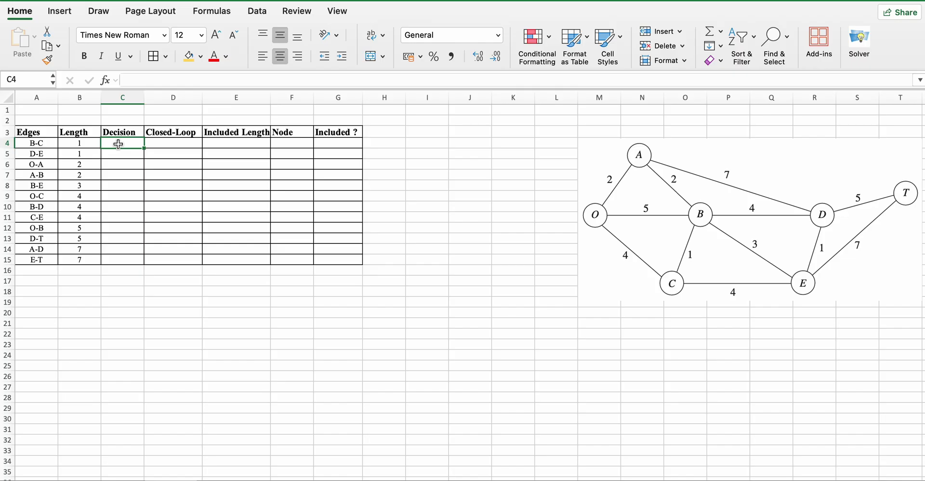
{"action": "type", "text": "Incl"}
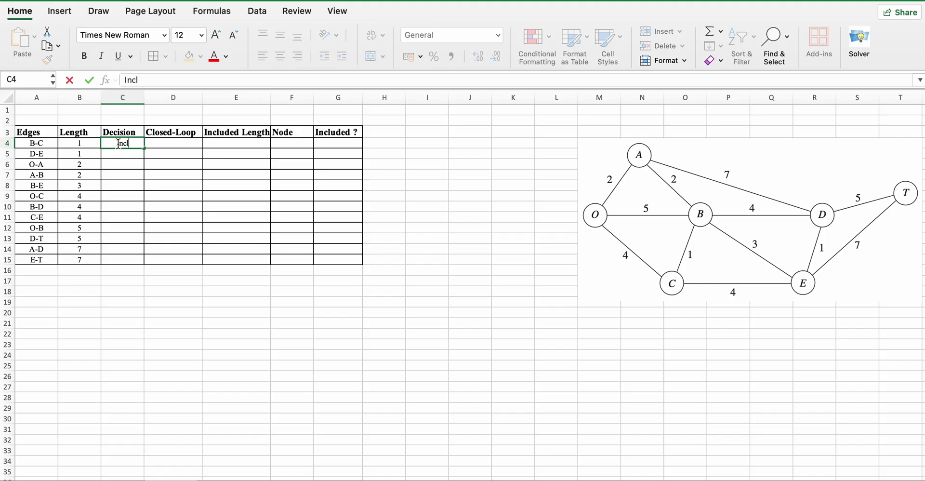
{"action": "type", "text": "uded"}
{"action": "key", "text": "BackSpace"}
{"action": "left_click", "coordinate": [186, 143]}
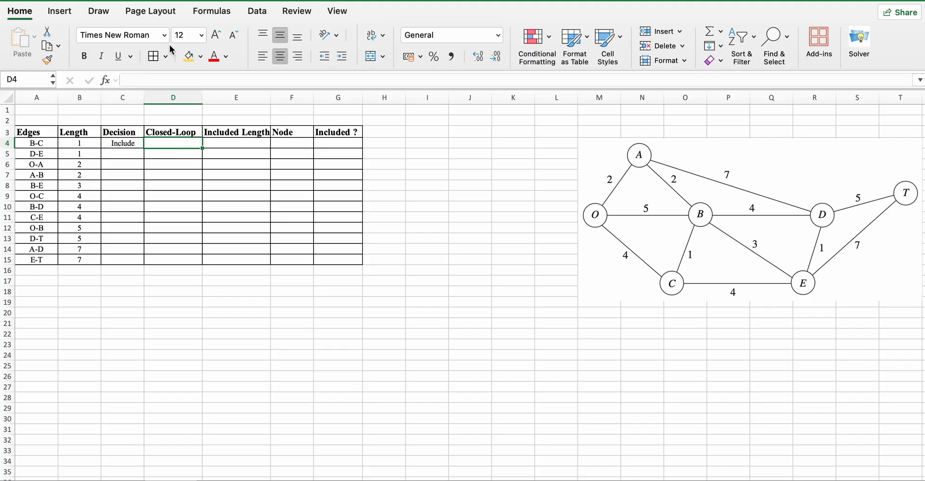
- Draw a straight line about 1.85 inches wide in the empty area below the network diagram
{"action": "left_click", "coordinate": [60, 13]}
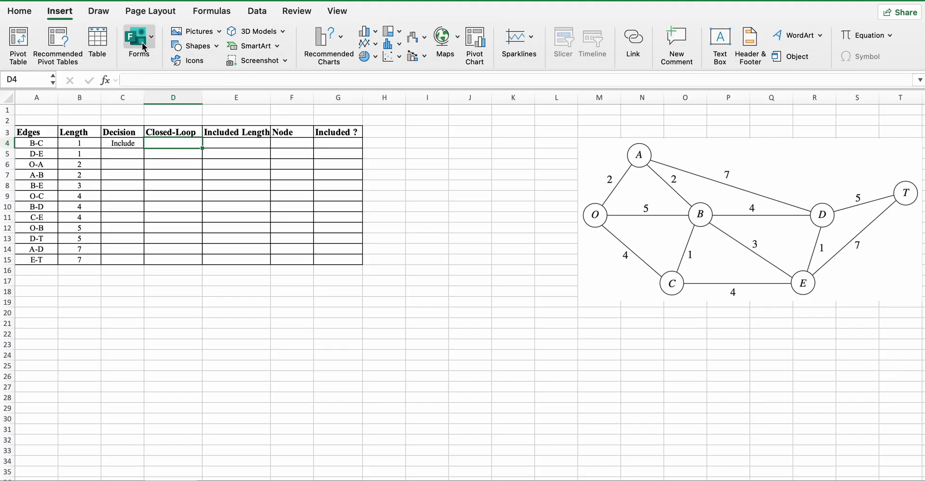
{"action": "left_click", "coordinate": [205, 47]}
{"action": "left_click", "coordinate": [218, 96]}
{"action": "left_click_drag", "start_coordinate": [627, 377], "coordinate": [716, 370]}
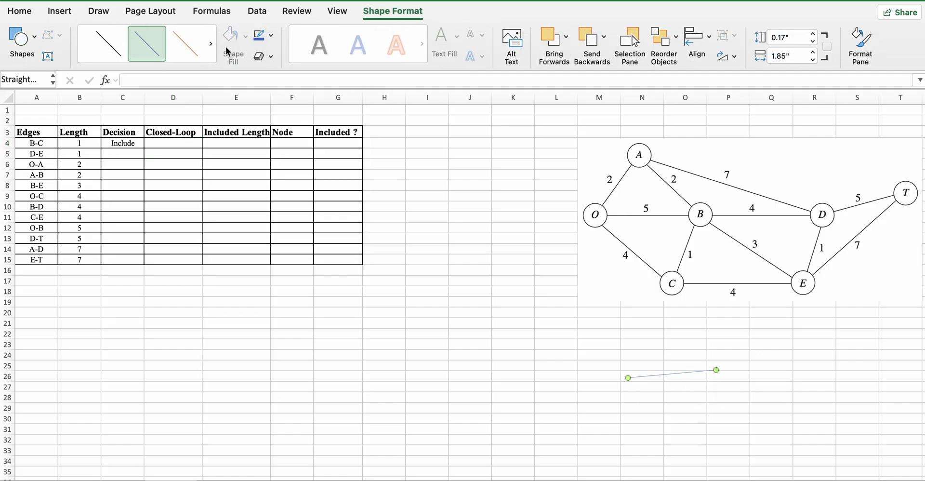
- Set the line's weight to 3 pt and fit it over edge B-C, ending at nodes C and B
{"action": "left_click", "coordinate": [272, 39]}
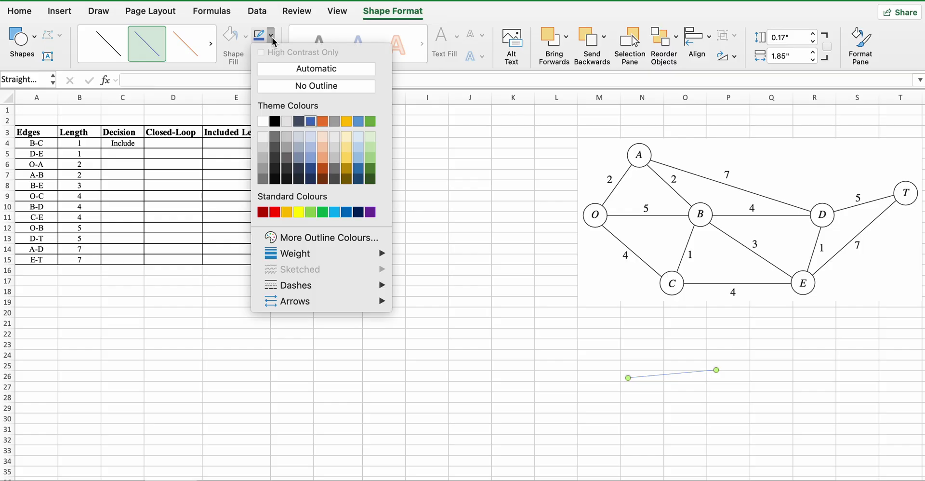
{"action": "mouse_move", "coordinate": [377, 253]}
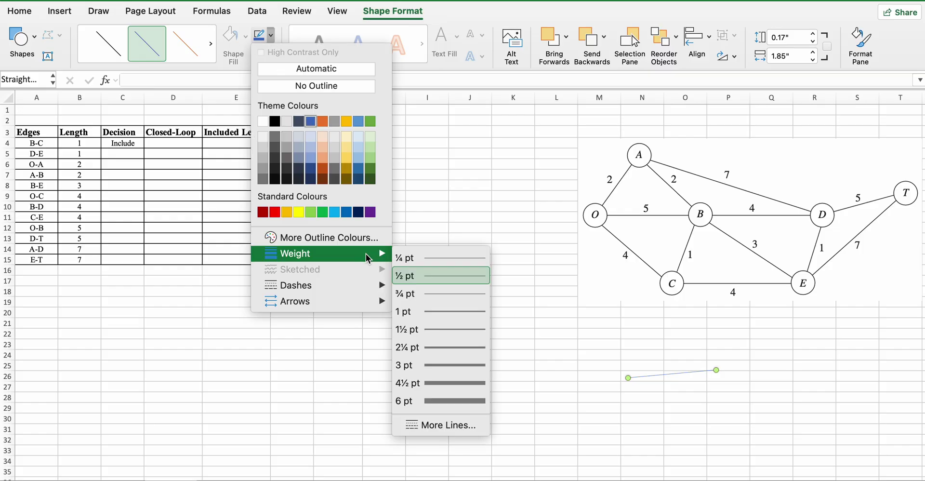
{"action": "left_click", "coordinate": [433, 365]}
{"action": "left_click_drag", "start_coordinate": [663, 375], "coordinate": [674, 273]}
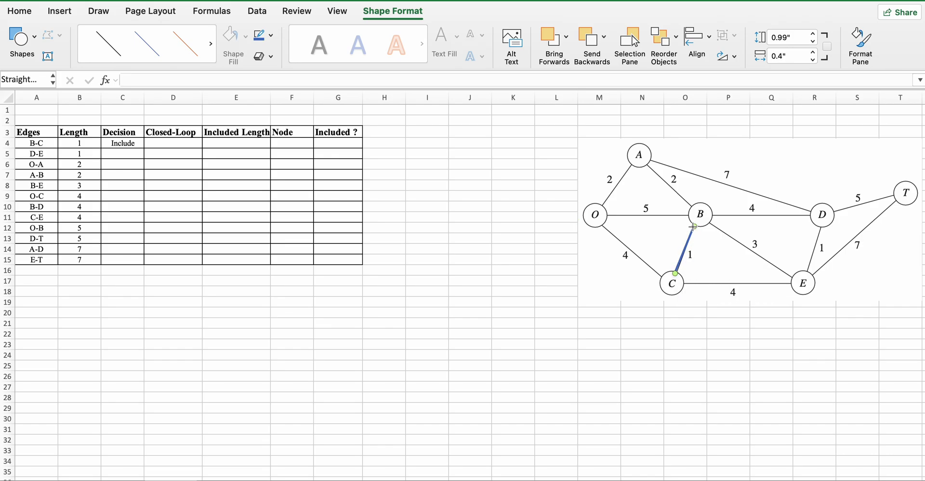
{"action": "left_click_drag", "start_coordinate": [692, 225], "coordinate": [693, 226]}
- Complete edge B-C's row with -- as its Closed-Loop entry and 1 as its Included Length
{"action": "left_click", "coordinate": [167, 144]}
{"action": "type", "text": "--"}
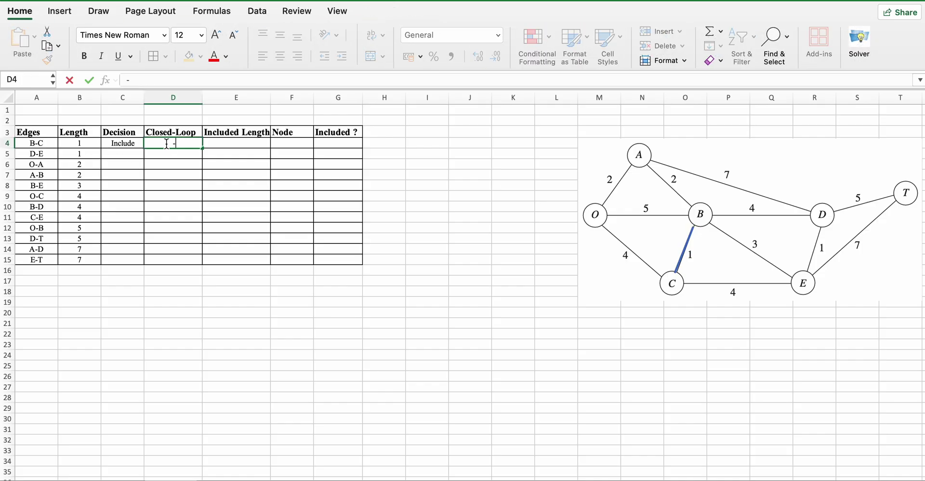
{"action": "left_click", "coordinate": [234, 144]}
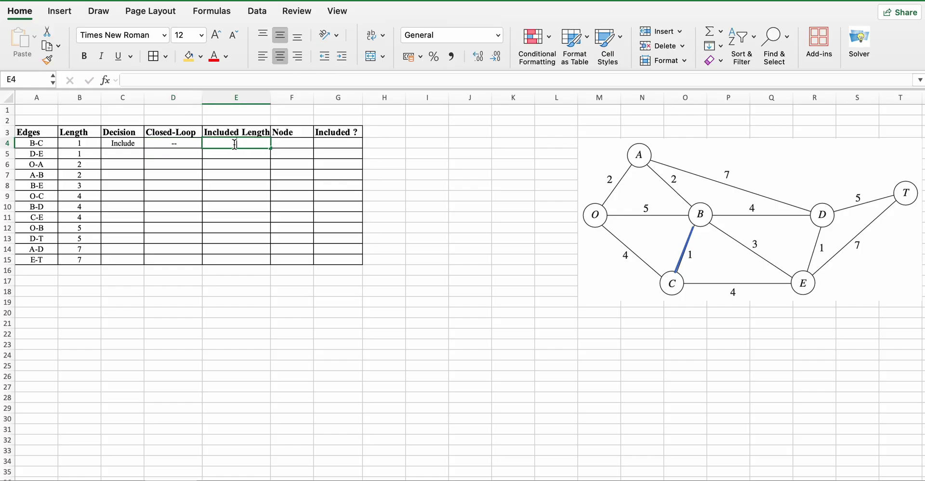
{"action": "type", "text": "1"}
- List the nodes O, A, B, C, D, E and T in F4 to F10 of the Node column
{"action": "left_click", "coordinate": [294, 143]}
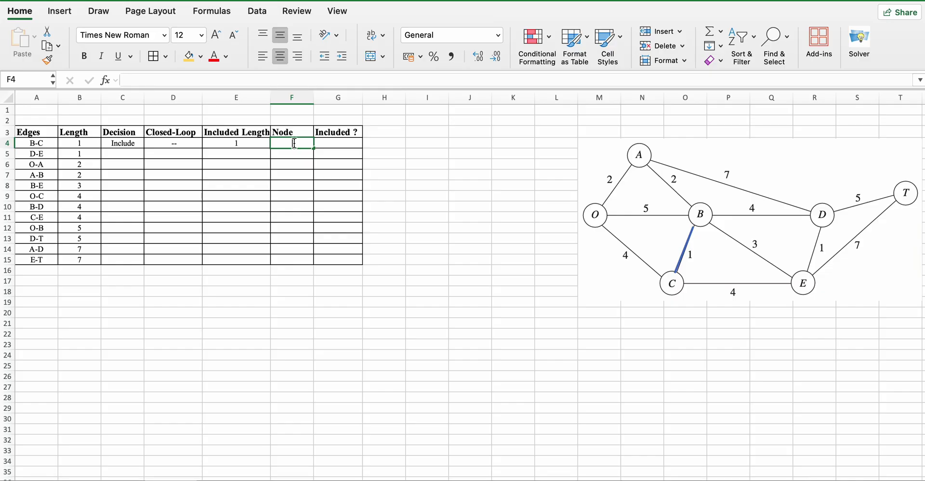
{"action": "type", "text": "C"}
{"action": "key", "text": "Return"}
{"action": "type", "text": "A"}
{"action": "key", "text": "Return"}
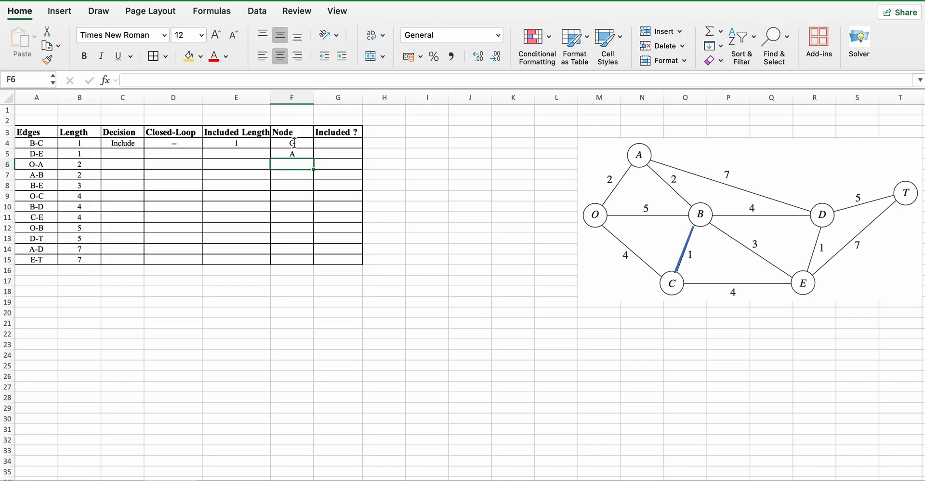
{"action": "type", "text": "B"}
{"action": "key", "text": "Return"}
{"action": "type", "text": "C"}
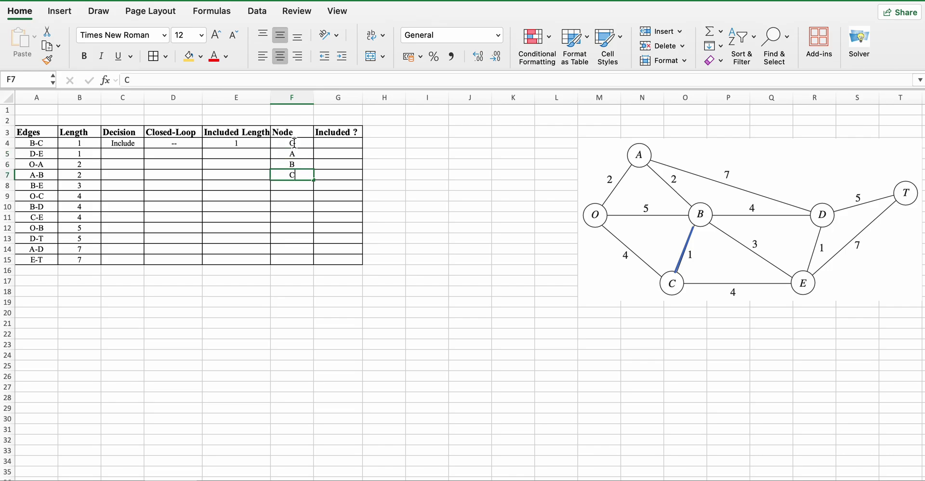
{"action": "key", "text": "Return"}
{"action": "type", "text": "D"}
{"action": "key", "text": "Return"}
{"action": "type", "text": "E"}
{"action": "key", "text": "Return"}
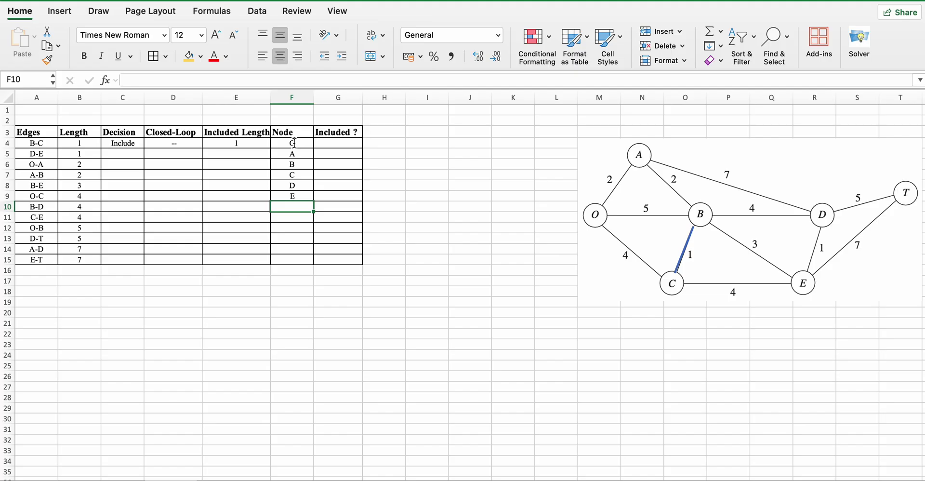
{"action": "type", "text": "T"}
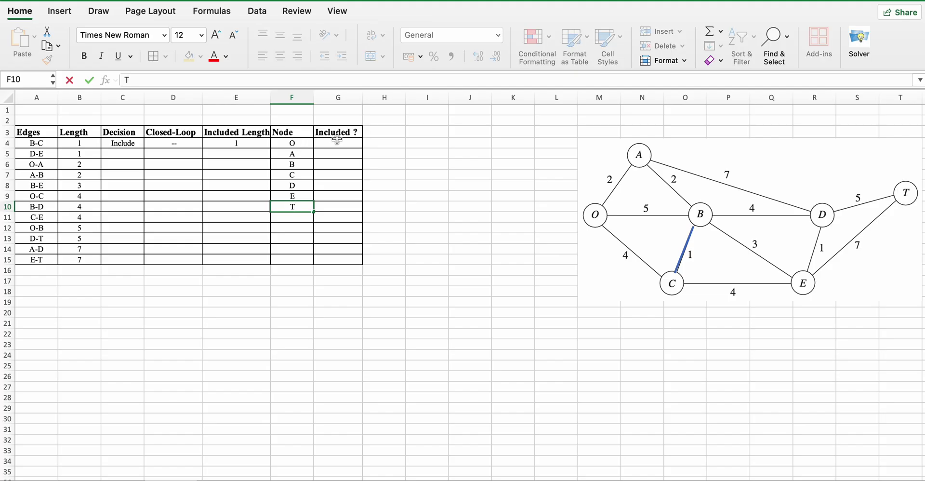
- Mark nodes B and C as included by entering 1 in G6 and G7
{"action": "left_click", "coordinate": [343, 165]}
{"action": "type", "text": "1"}
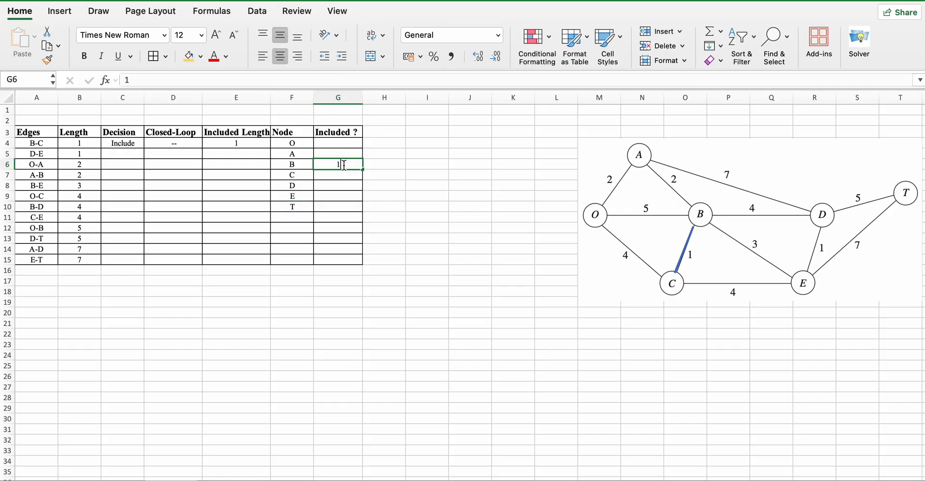
{"action": "left_click", "coordinate": [345, 175]}
{"action": "type", "text": "1"}
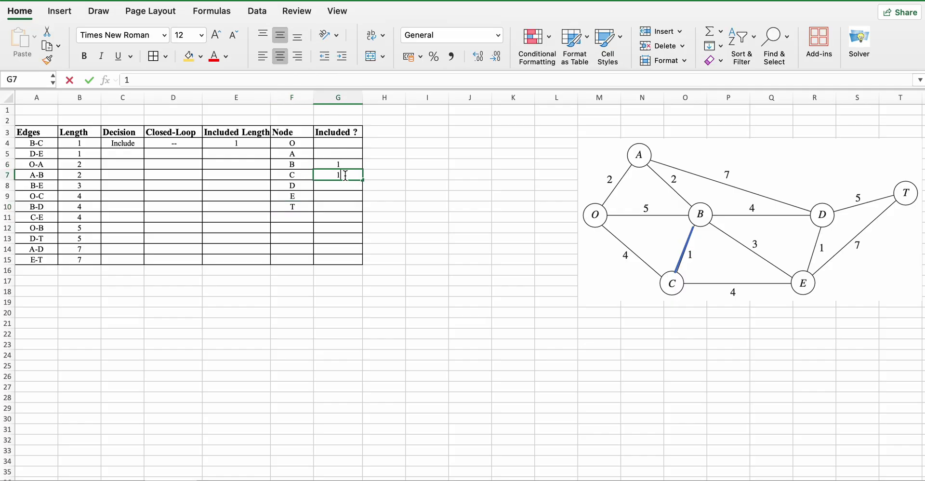
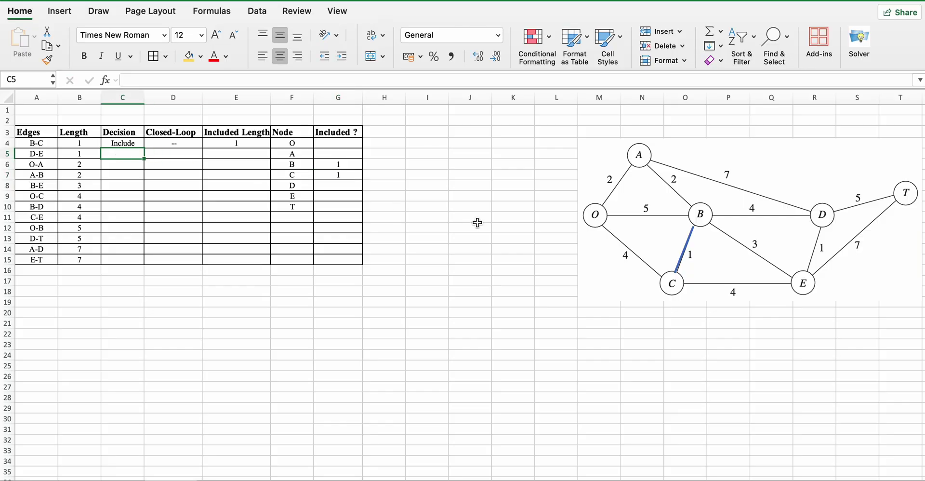
- Copy the line highlighting edge B-C and paste the duplicate at cell O26 below the diagram
{"action": "left_click", "coordinate": [685, 254]}
{"action": "key", "text": "super+c"}
{"action": "left_click", "coordinate": [679, 376]}
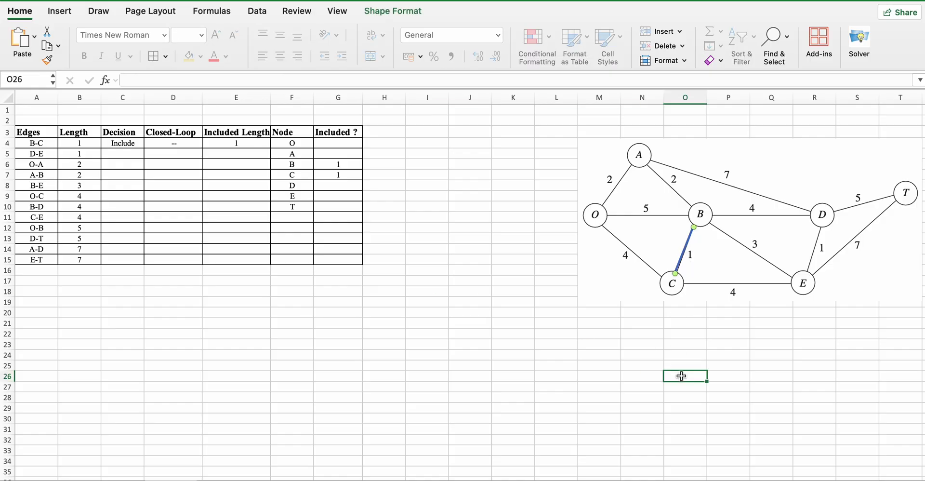
{"action": "key", "text": "super+v"}
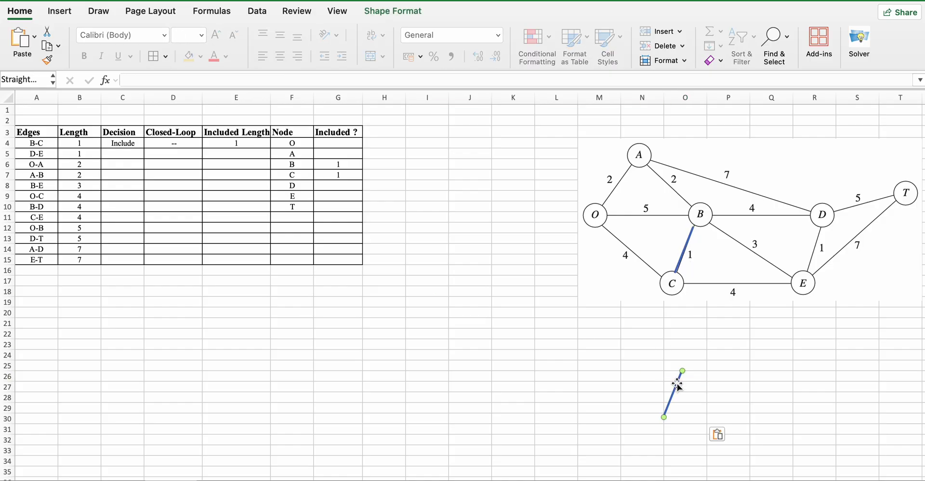
- Move the pasted line onto edge D-E in the network diagram and adjust its lower end to meet node E
{"action": "left_click_drag", "start_coordinate": [676, 384], "coordinate": [814, 239]}
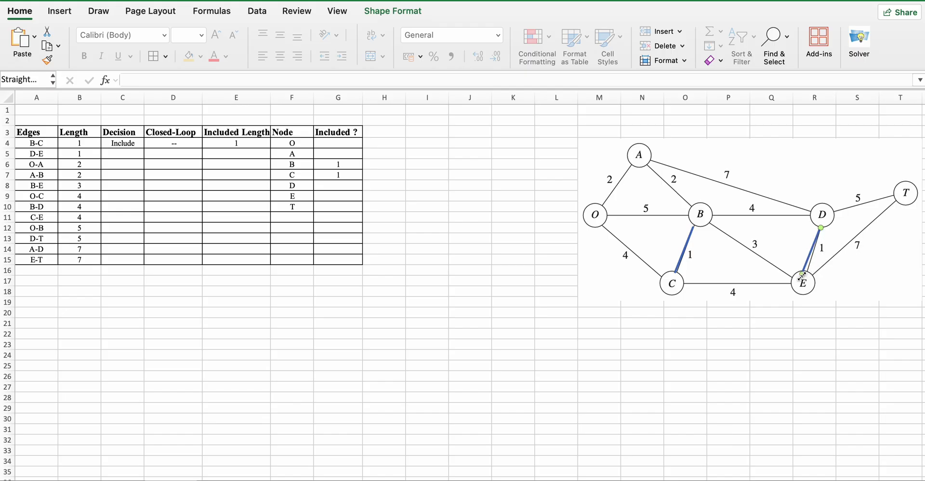
{"action": "left_click_drag", "start_coordinate": [801, 273], "coordinate": [807, 275]}
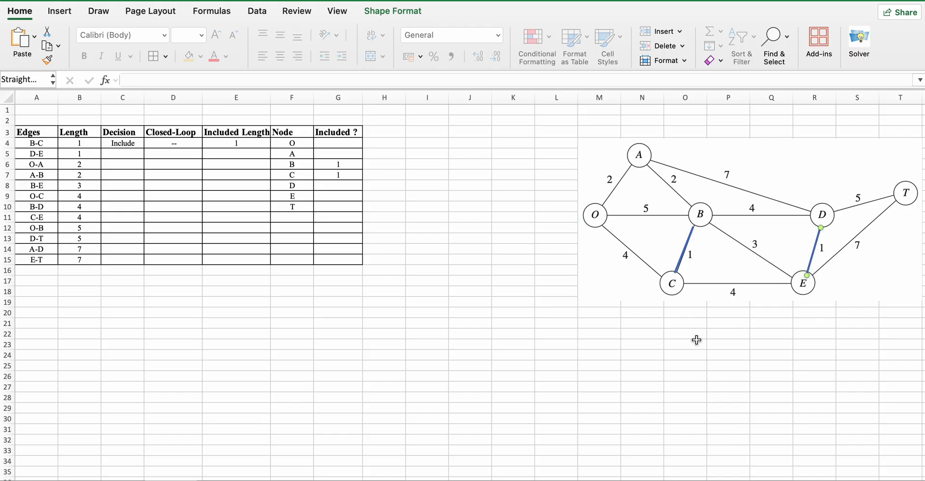
- Fill in edge D-E's row with Include as the Decision, -- for Closed-Loop and 1 as the Included Length
{"action": "left_click", "coordinate": [127, 154]}
{"action": "type", "text": "Include"}
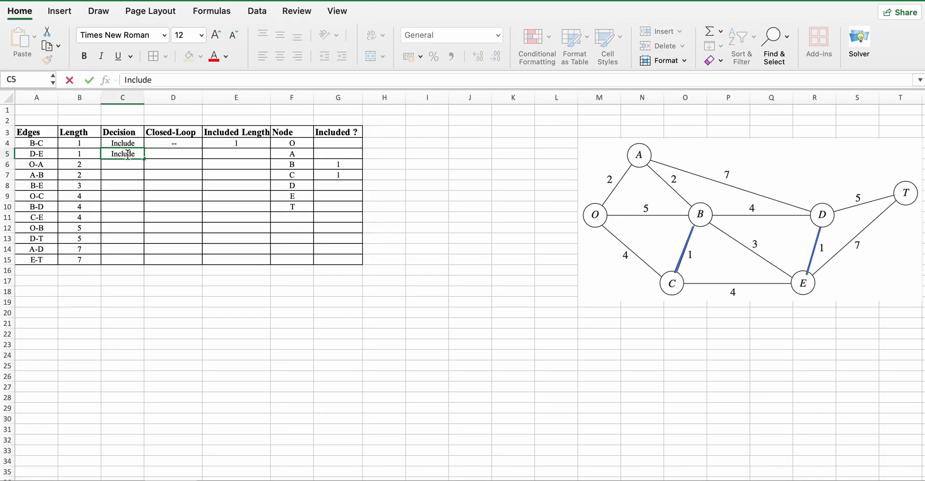
{"action": "left_click", "coordinate": [166, 153]}
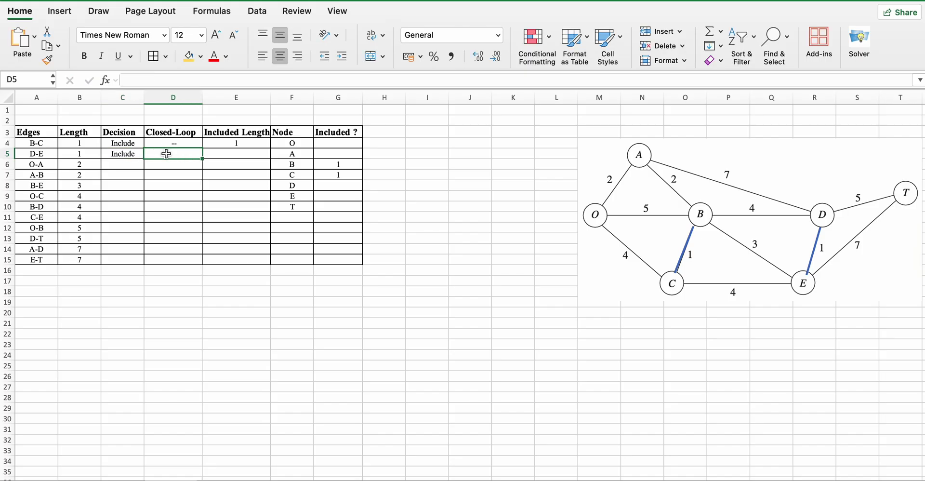
{"action": "type", "text": "--"}
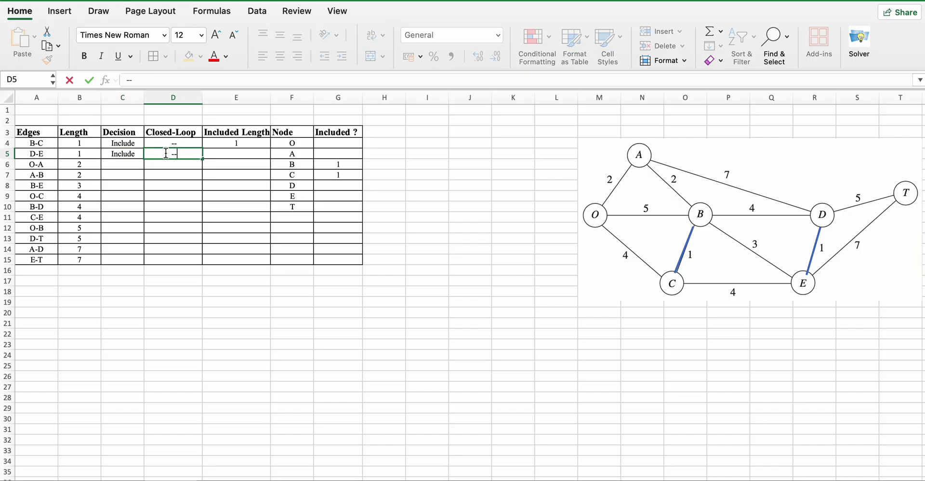
{"action": "left_click", "coordinate": [238, 151]}
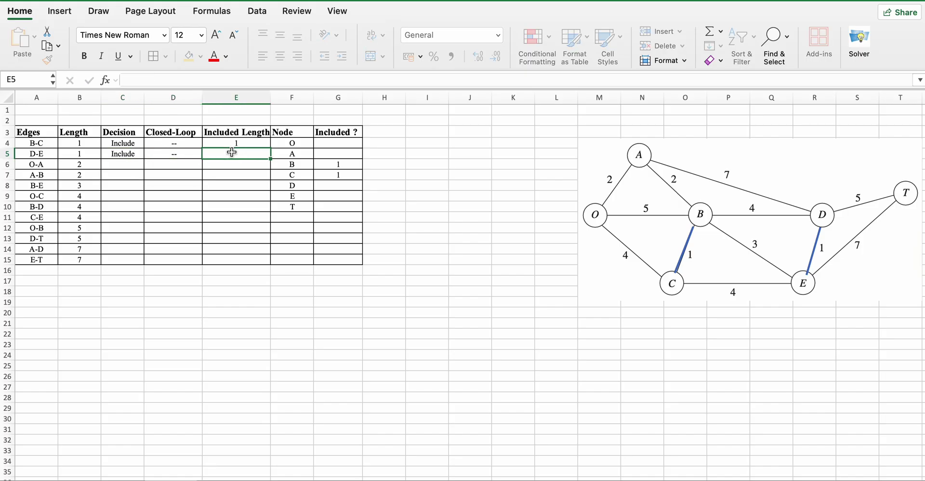
{"action": "type", "text": "1"}
- Mark nodes D and E as included by entering 1 in G8 and G9
{"action": "left_click", "coordinate": [339, 188]}
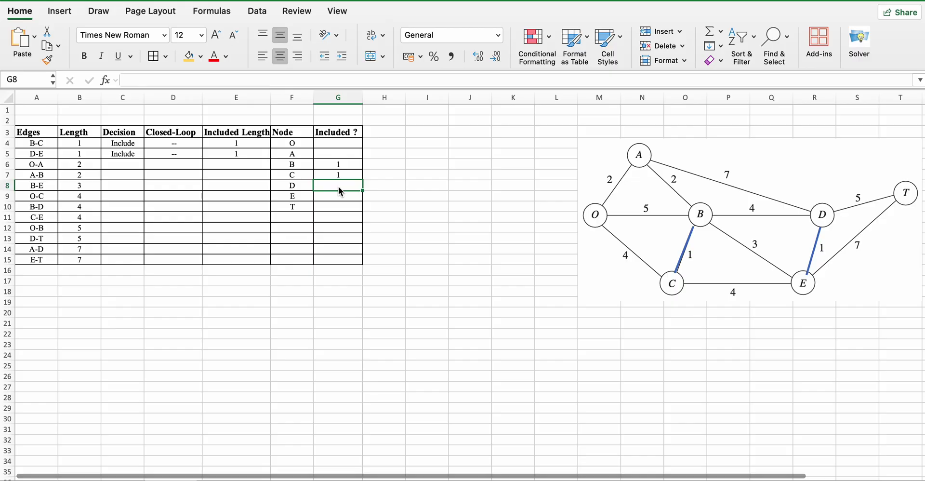
{"action": "type", "text": "1"}
{"action": "left_click", "coordinate": [337, 196]}
{"action": "type", "text": "1"}
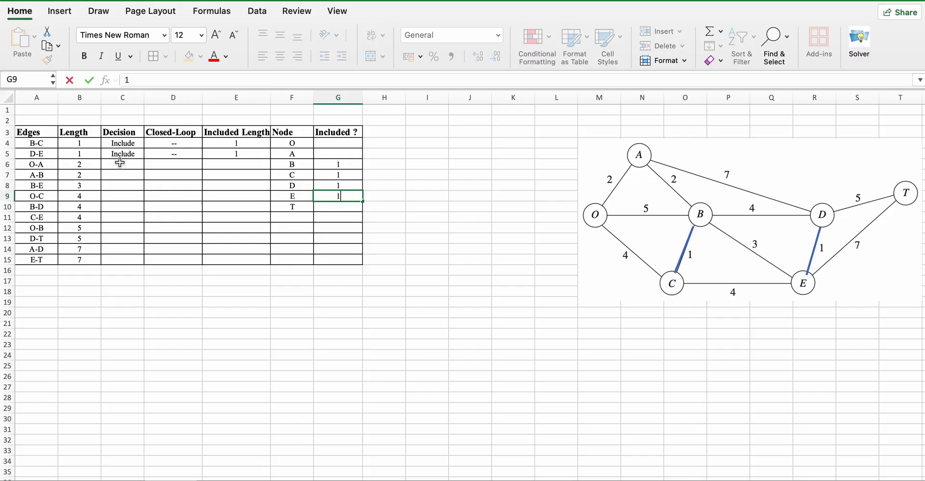
{"action": "left_click", "coordinate": [120, 163]}
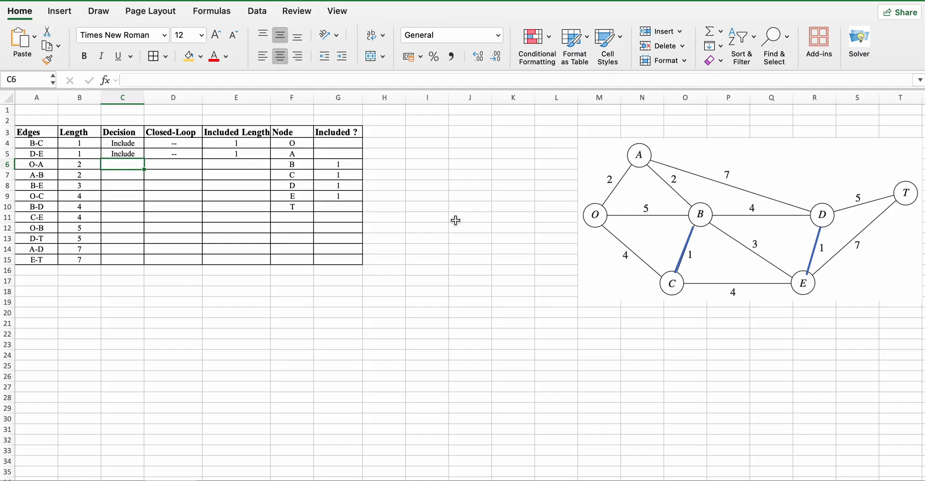
{"action": "type", "text": "I"}
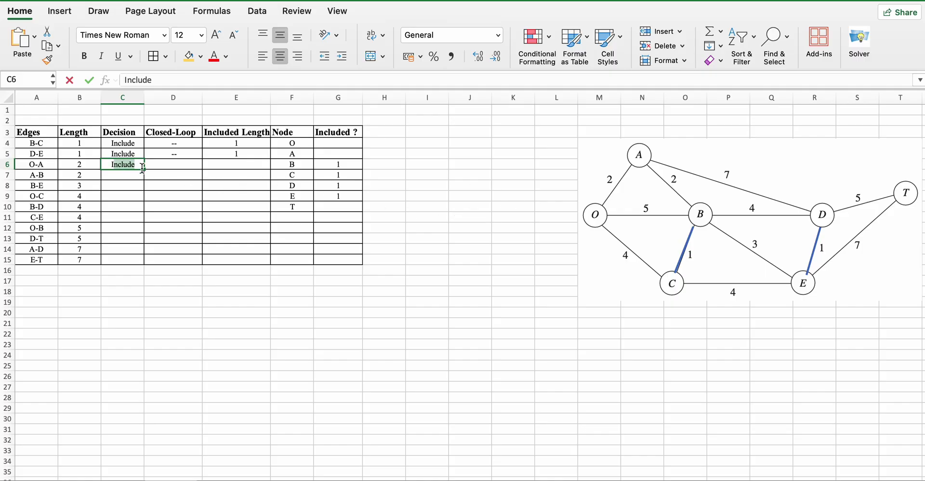
{"action": "key", "text": "BackSpace"}
{"action": "key", "text": "BackSpace"}
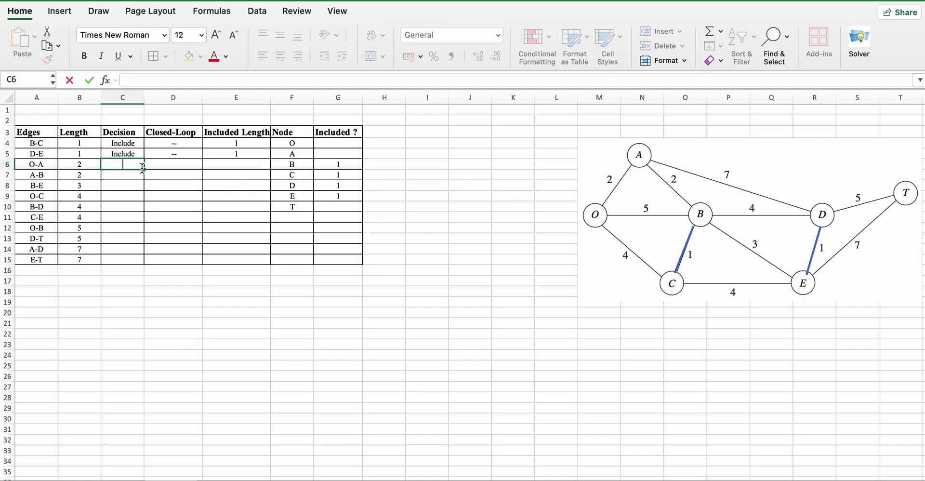
- Paste another copy of the blue line and fit it over edge O-A in the network diagram
{"action": "left_click", "coordinate": [623, 374]}
{"action": "key", "text": "super+v"}
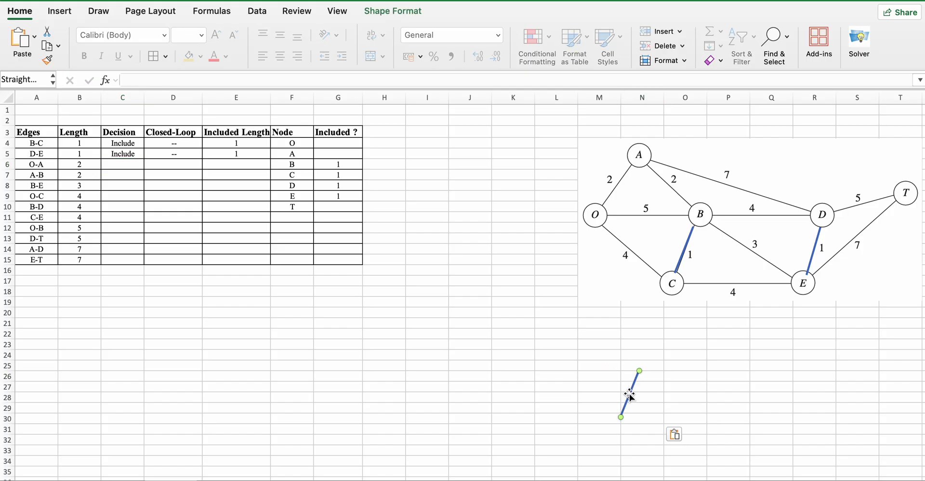
{"action": "left_click_drag", "start_coordinate": [630, 393], "coordinate": [602, 203]}
{"action": "left_click", "coordinate": [533, 230]}
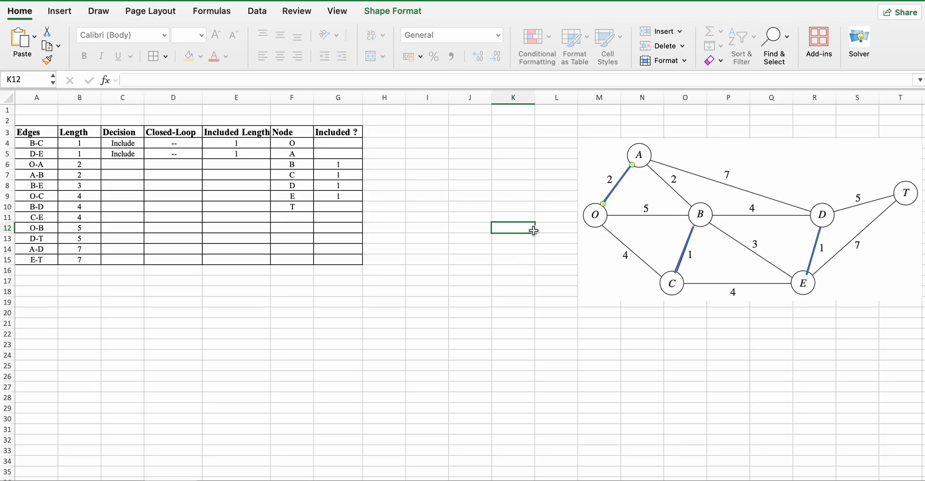
- Fill in edge O-A's row with Include as the Decision, -- for Closed-Loop and 2 as the Included Length
{"action": "left_click", "coordinate": [125, 161]}
{"action": "type", "text": "Include"}
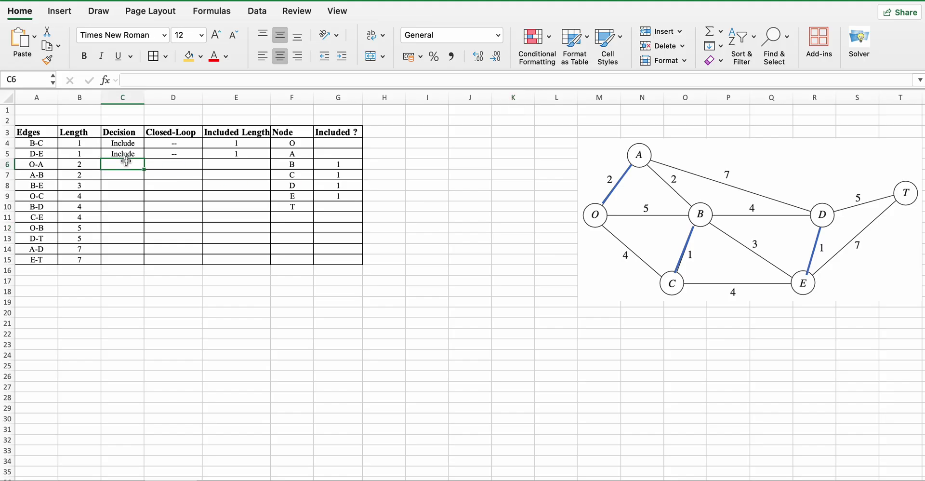
{"action": "key", "text": "Tab"}
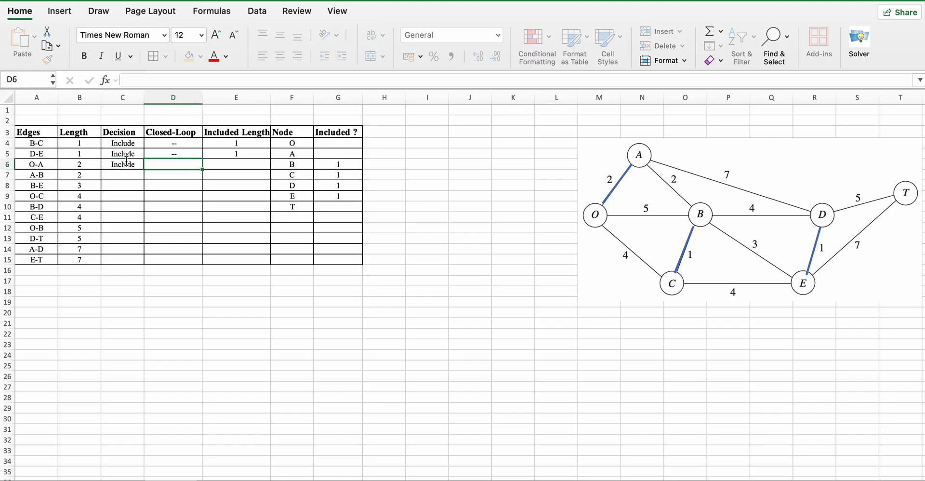
{"action": "type", "text": "--"}
{"action": "key", "text": "Tab"}
{"action": "type", "text": "2"}
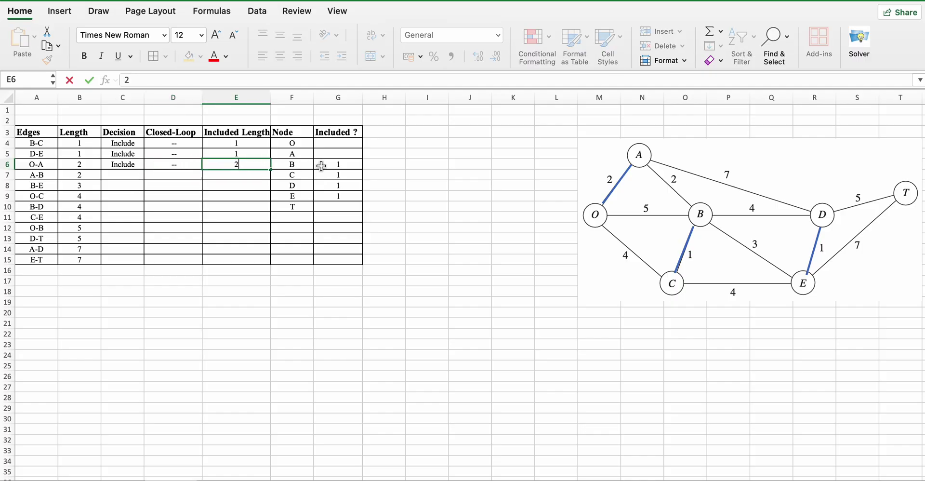
- Mark nodes O and A as included by entering 1 in G4 and G5
{"action": "left_click", "coordinate": [338, 144]}
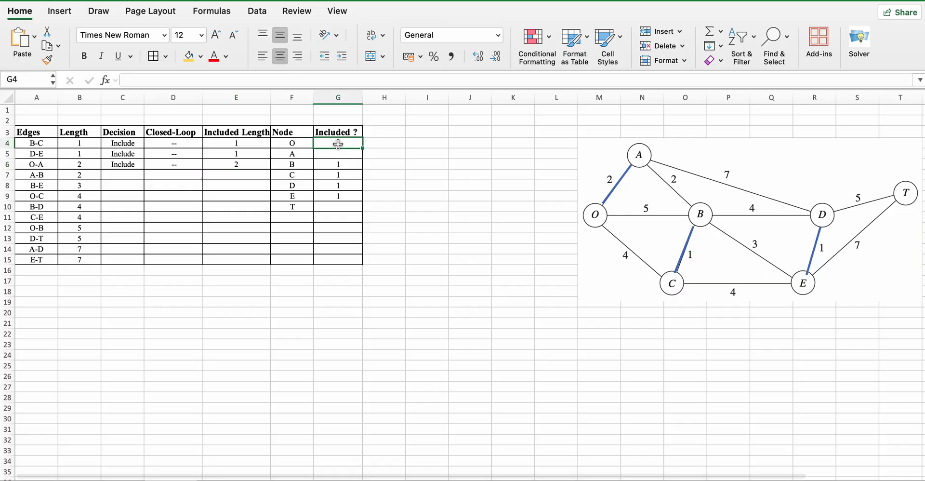
{"action": "type", "text": "1"}
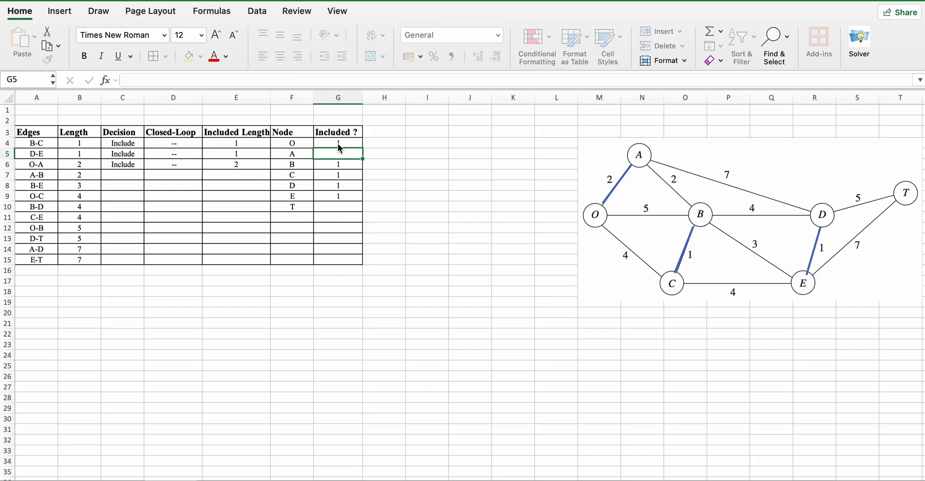
{"action": "key", "text": "Return"}
{"action": "type", "text": "1"}
{"action": "key", "text": "Return"}
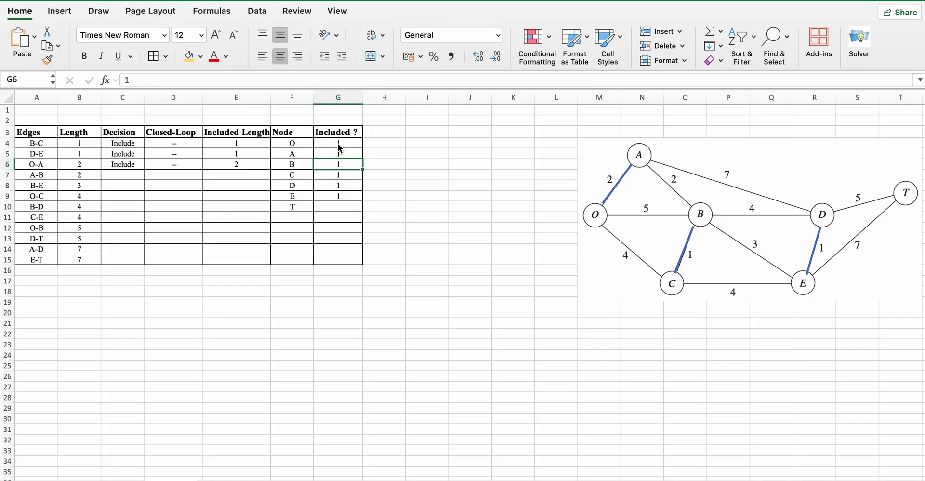
{"action": "left_click", "coordinate": [111, 174]}
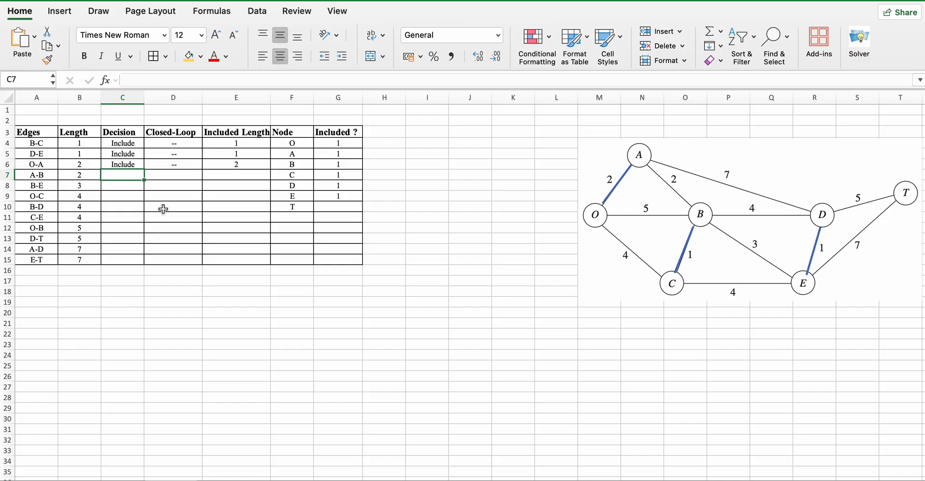
{"action": "type", "text": "I"}
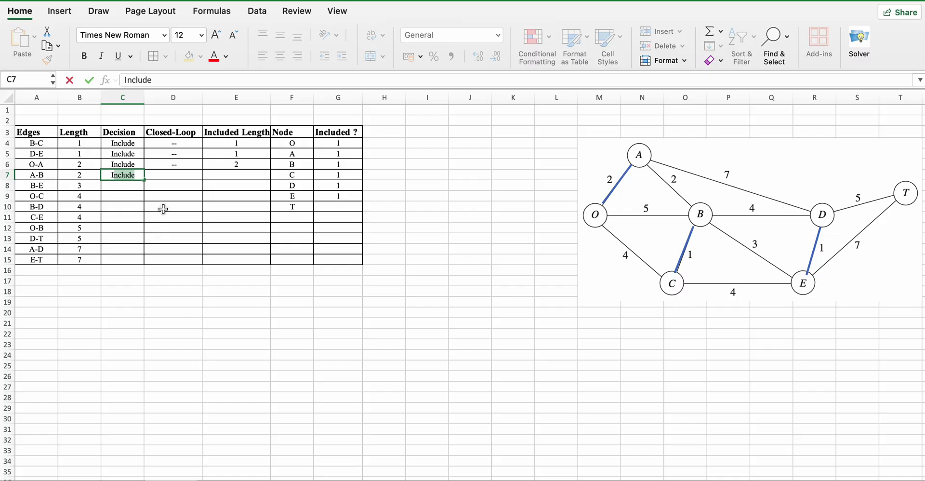
{"action": "key", "text": "Escape"}
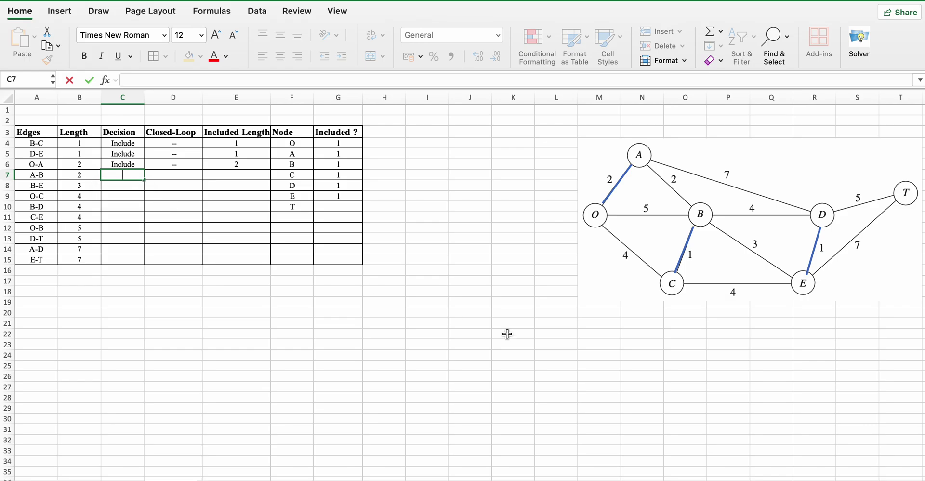
- Paste another copy of the blue line and stretch it over edge A-B between nodes A and B
{"action": "key", "text": "super+v"}
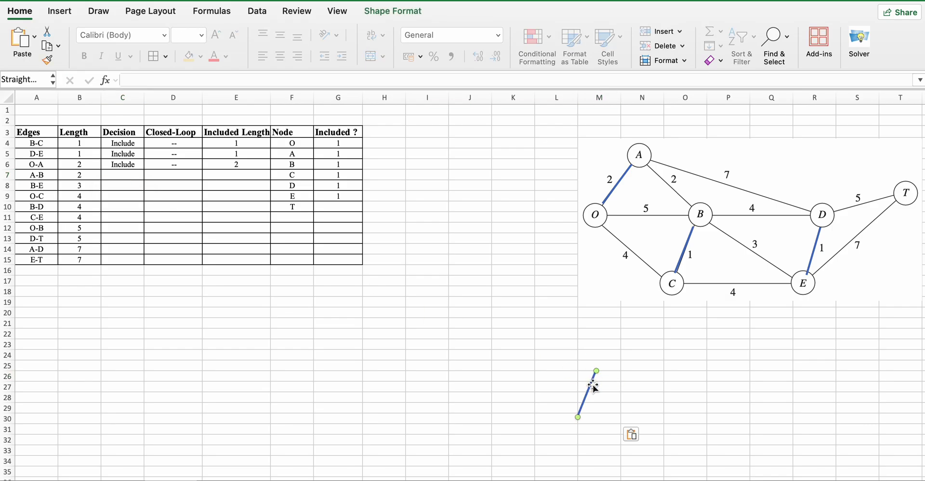
{"action": "left_click_drag", "start_coordinate": [593, 379], "coordinate": [643, 182]}
{"action": "left_click_drag", "start_coordinate": [630, 211], "coordinate": [693, 207]}
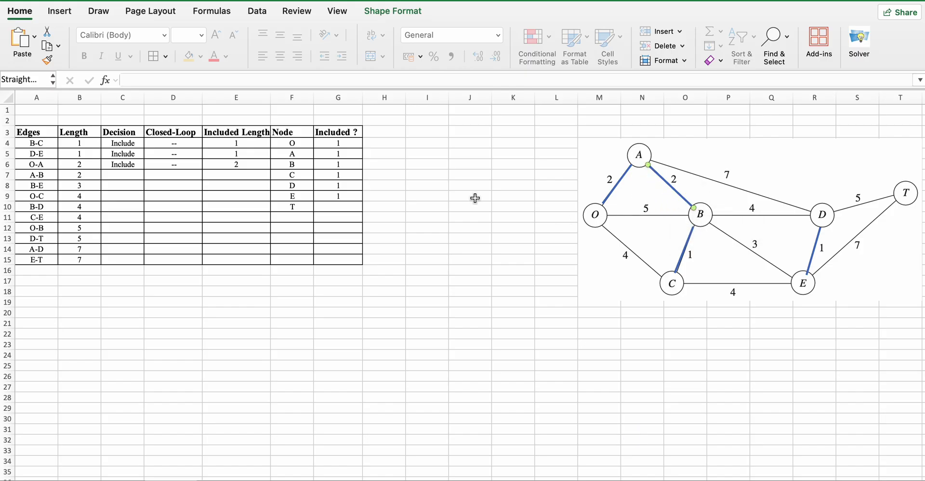
- Fill in edge A-B's row with Include as the Decision, -- for Closed-Loop and 2 as the Included Length
{"action": "left_click", "coordinate": [124, 175]}
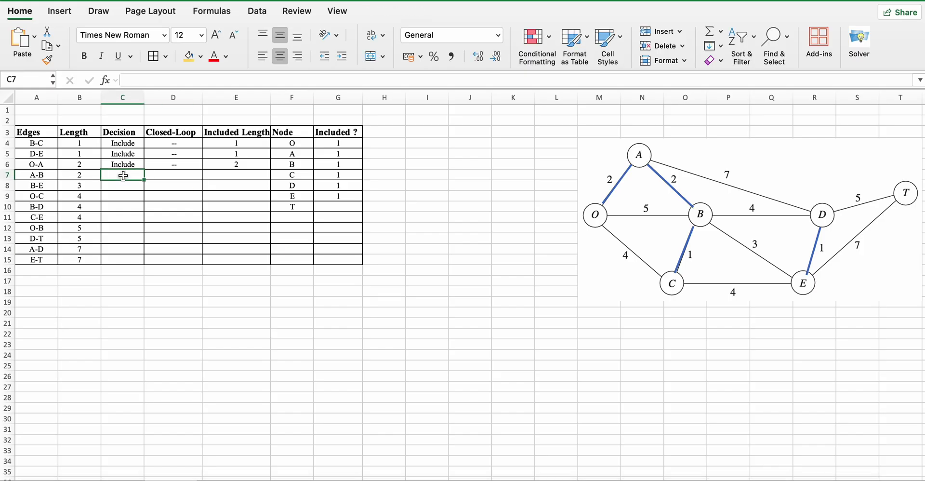
{"action": "type", "text": "Include"}
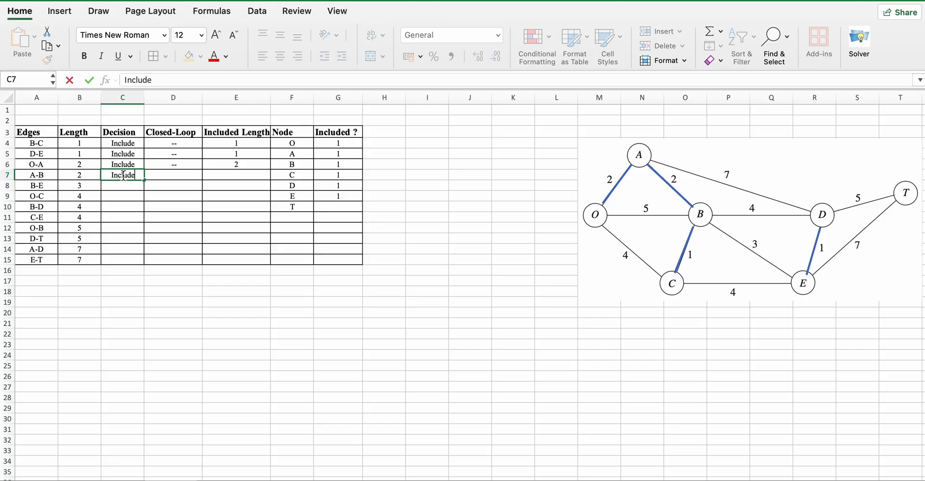
{"action": "left_click", "coordinate": [168, 177]}
{"action": "type", "text": "--"}
{"action": "left_click", "coordinate": [244, 175]}
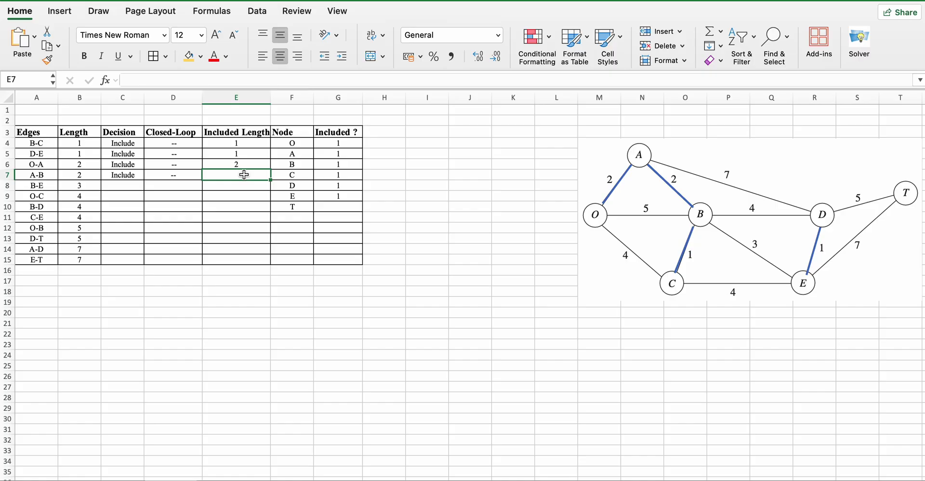
{"action": "type", "text": "2"}
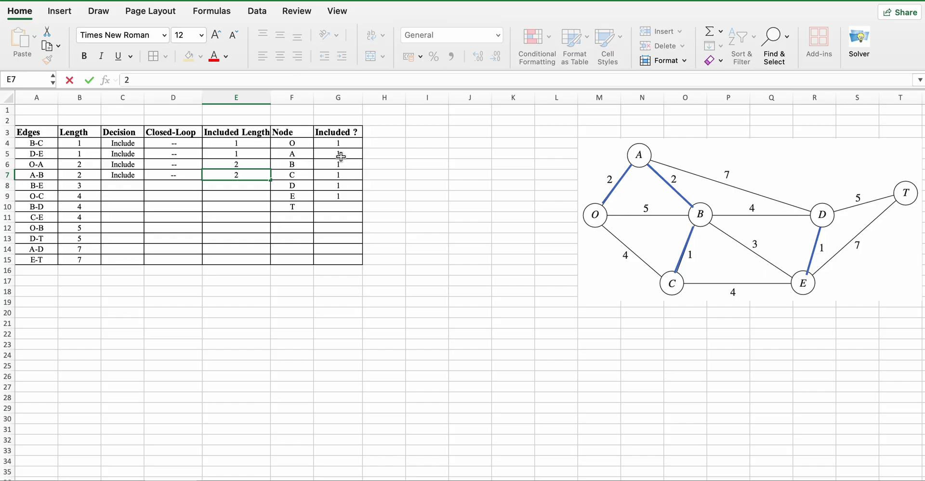
- Paste another copy of the blue line and stretch it over edge B-E between nodes B and E
{"action": "left_click", "coordinate": [115, 184]}
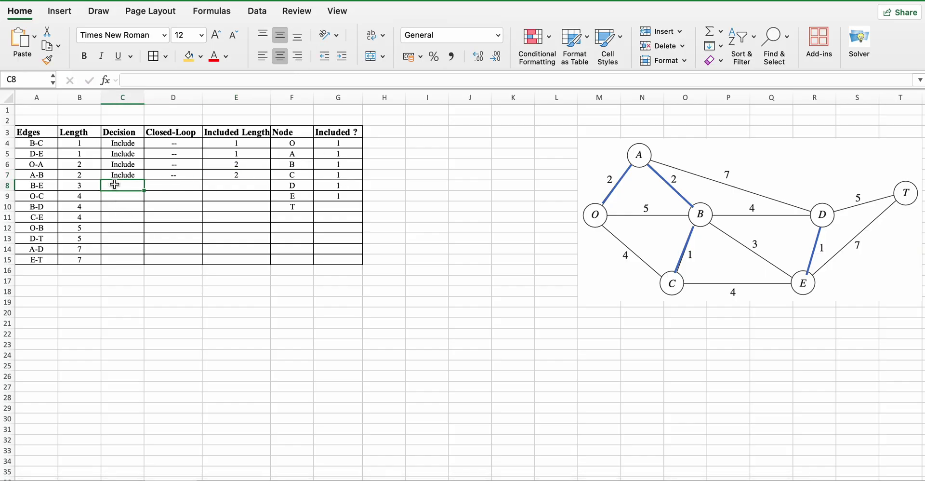
{"action": "left_click", "coordinate": [568, 341]}
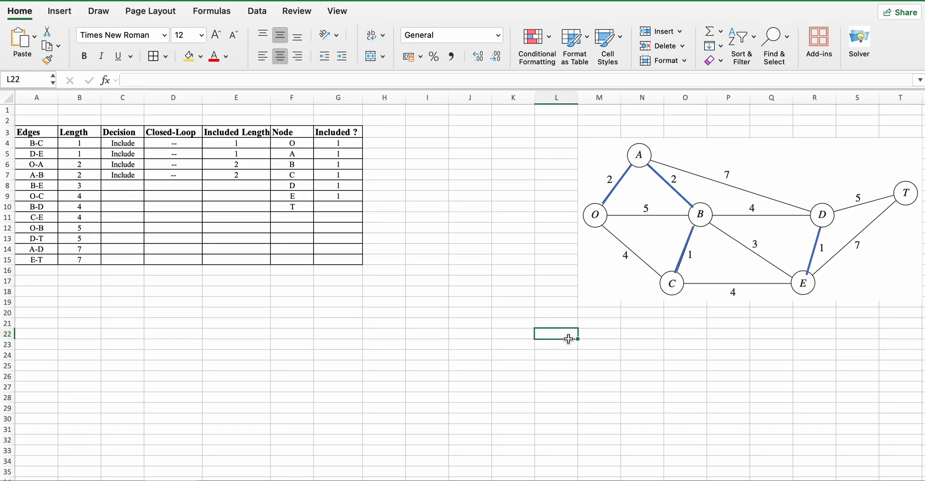
{"action": "key", "text": "super+v"}
{"action": "left_click_drag", "start_coordinate": [544, 351], "coordinate": [792, 278]}
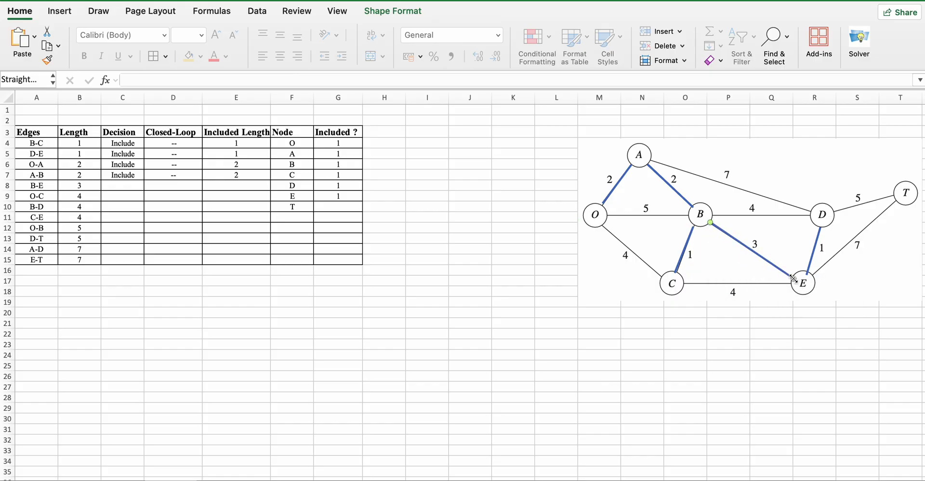
{"action": "left_click", "coordinate": [743, 322]}
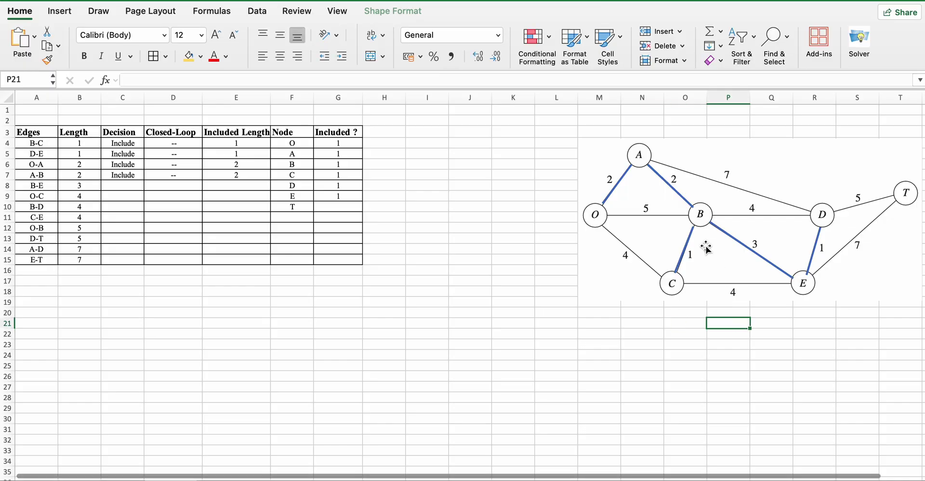
- Fill in edge B-E's row with Include as the Decision, -- for Closed-Loop and 3 as the Included Length
{"action": "left_click", "coordinate": [133, 186]}
{"action": "type", "text": "Include"}
{"action": "key", "text": "Tab"}
{"action": "type", "text": "--"}
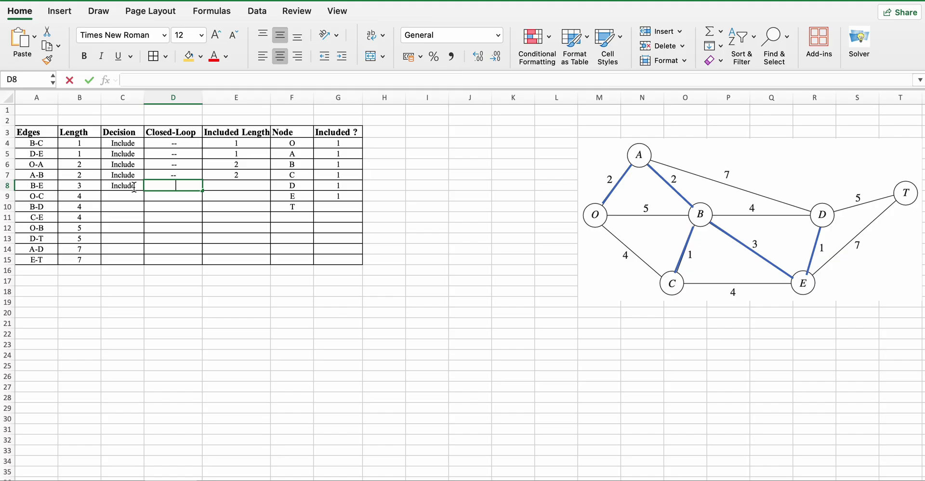
{"action": "left_click", "coordinate": [229, 187]}
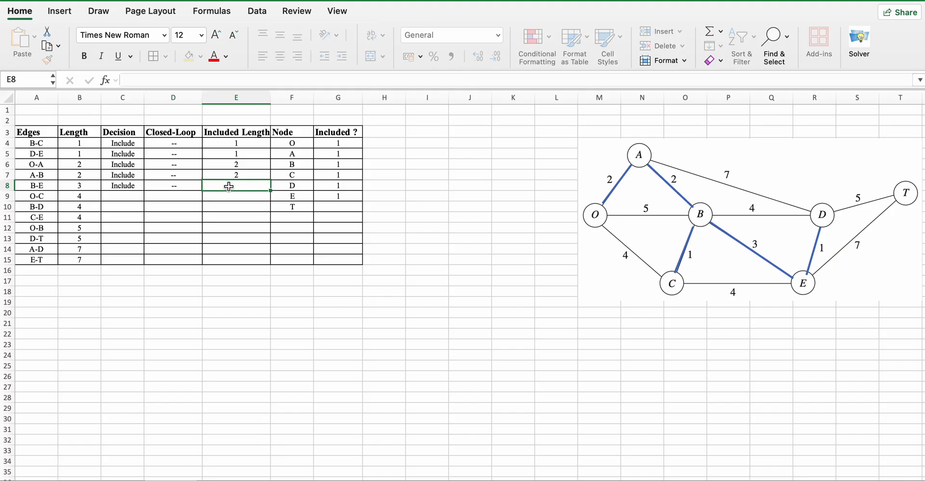
{"action": "type", "text": "3"}
{"action": "left_click", "coordinate": [126, 192]}
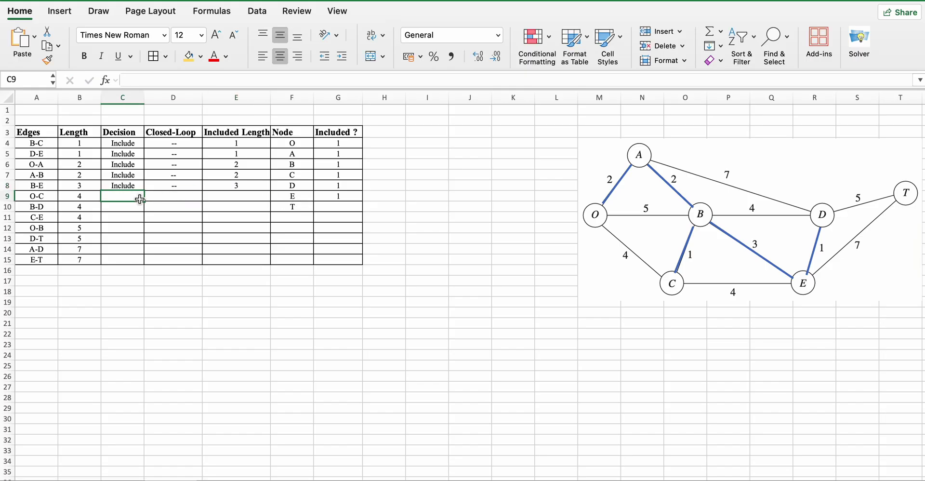
{"action": "key", "text": "cmd+v"}
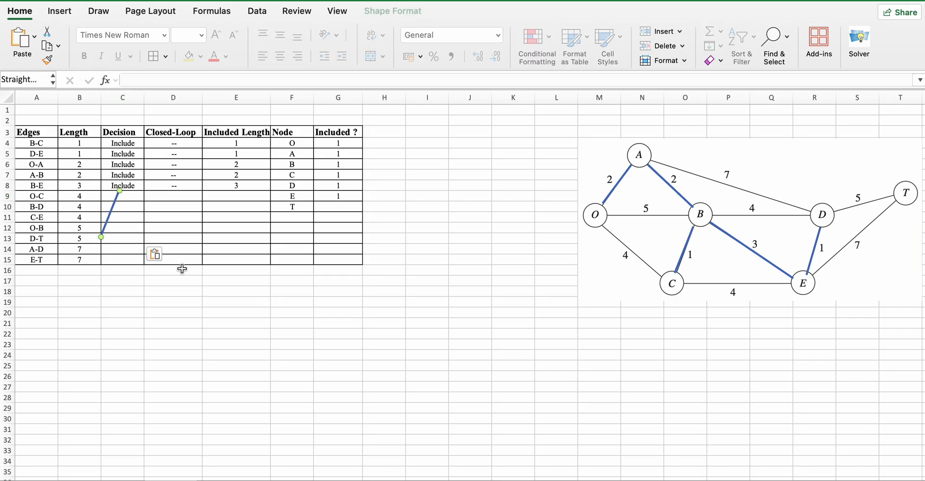
{"action": "left_click_drag", "start_coordinate": [114, 216], "coordinate": [662, 279]}
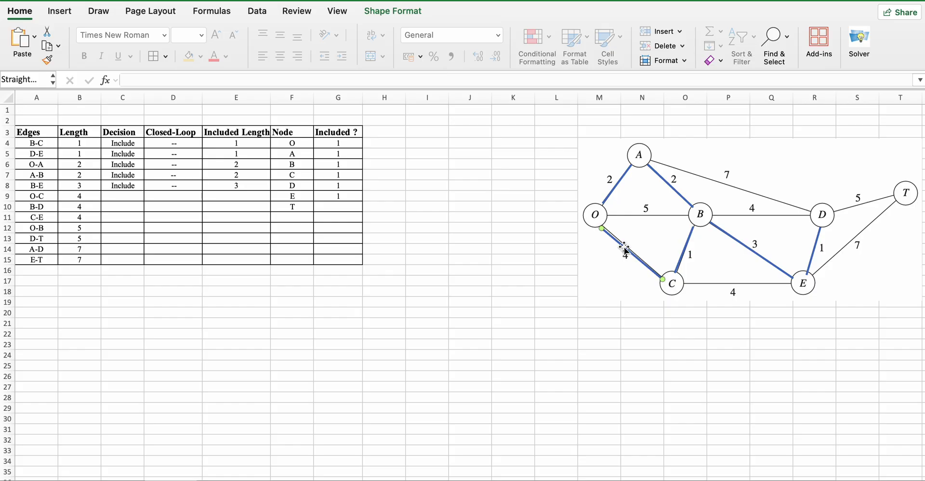
{"action": "key", "text": "super+z"}
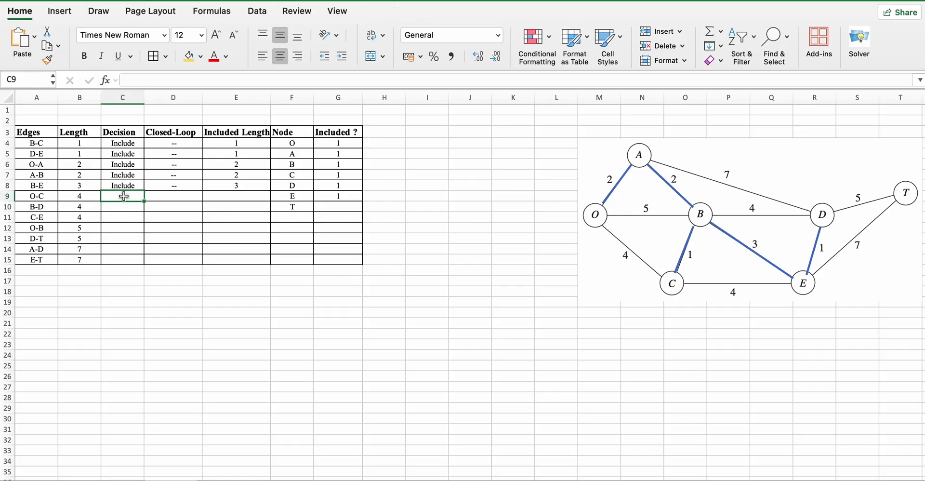
- Fill in edge O-C's row with Not Include as the Decision, O-A-B-C-O for Closed-Loop and 0 as the Included Length
{"action": "type", "text": "Not"}
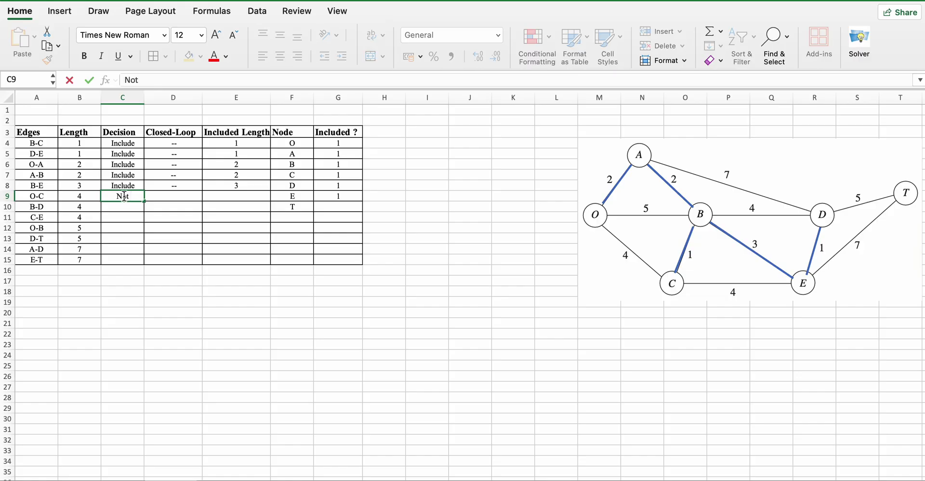
{"action": "type", "text": " Include"}
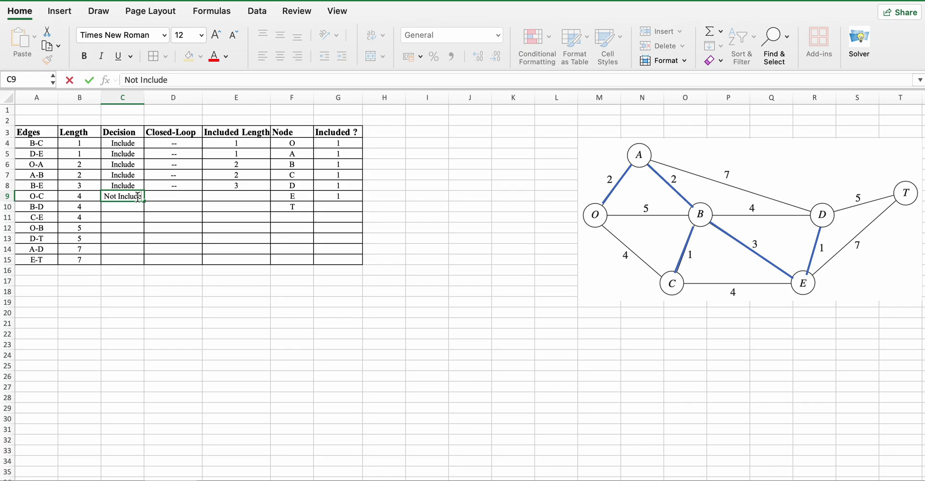
{"action": "left_click", "coordinate": [169, 198]}
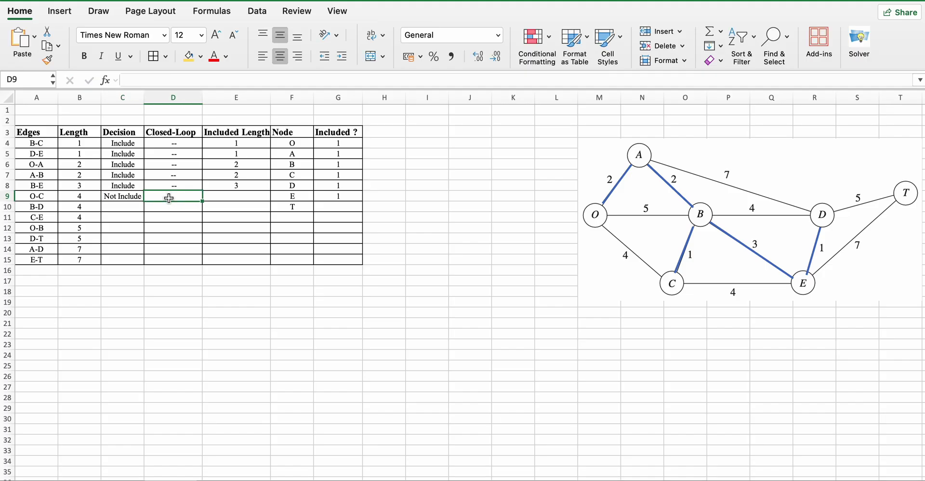
{"action": "type", "text": "O"}
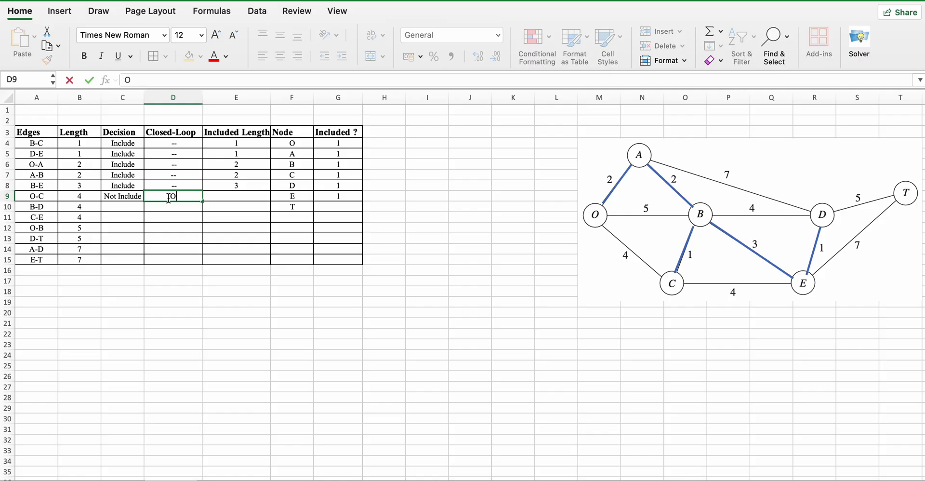
{"action": "type", "text": "-A-B-C"}
{"action": "type", "text": "-O"}
{"action": "left_click", "coordinate": [240, 200]}
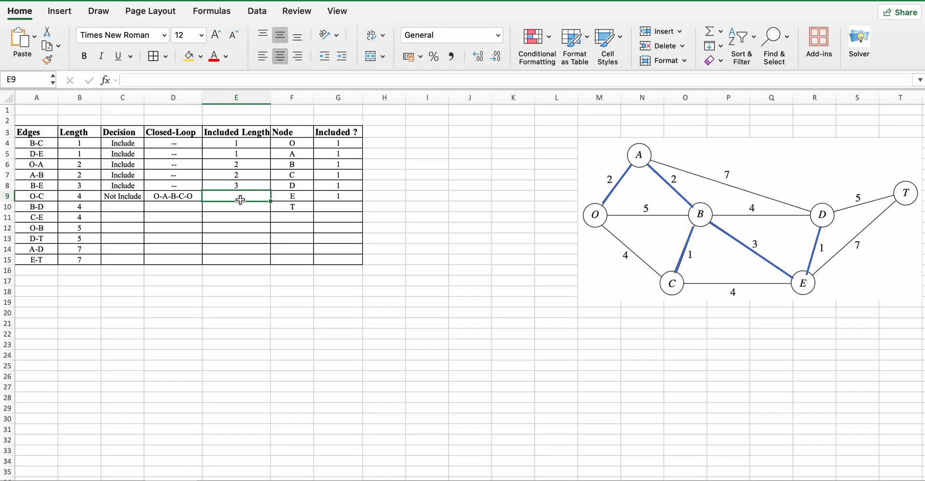
{"action": "type", "text": "0"}
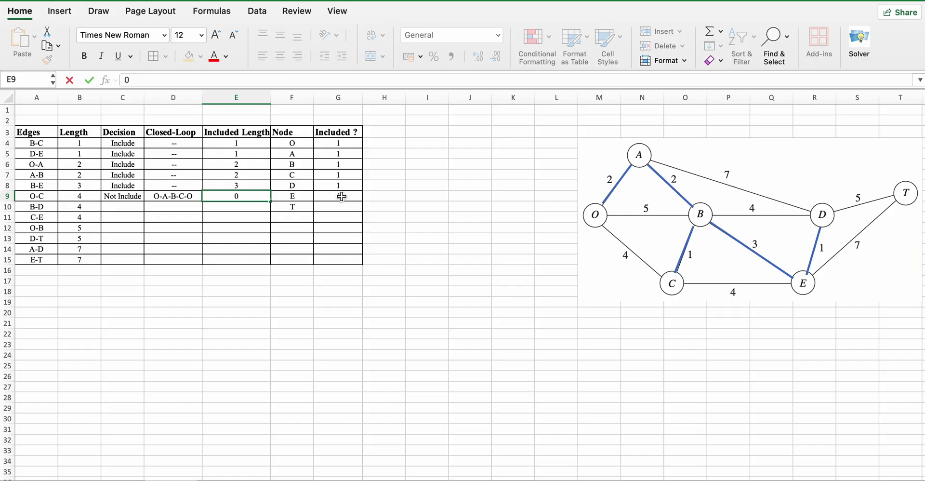
- Fill in edge B-D's row with Not Include as the Decision, B-E-D-B for Closed-Loop and 0 as the Included Length
{"action": "left_click", "coordinate": [113, 207]}
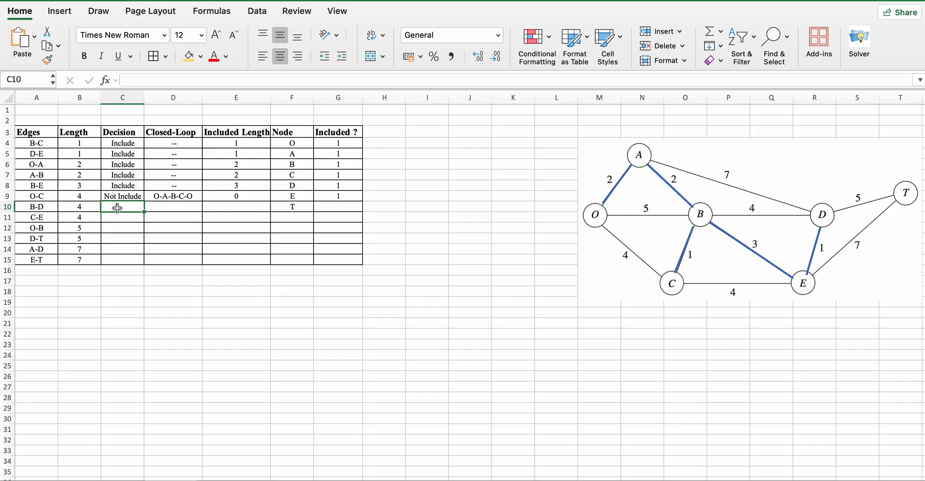
{"action": "type", "text": "Not Include"}
{"action": "key", "text": "Tab"}
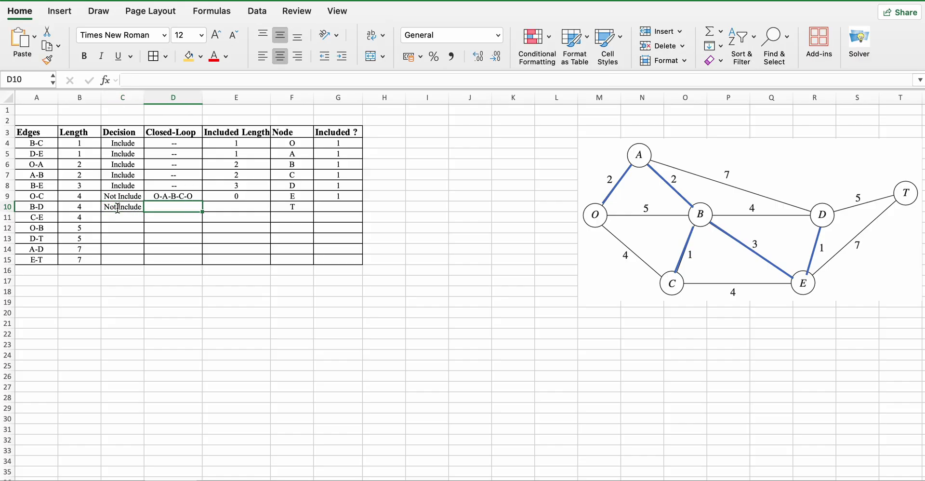
{"action": "type", "text": "B-"}
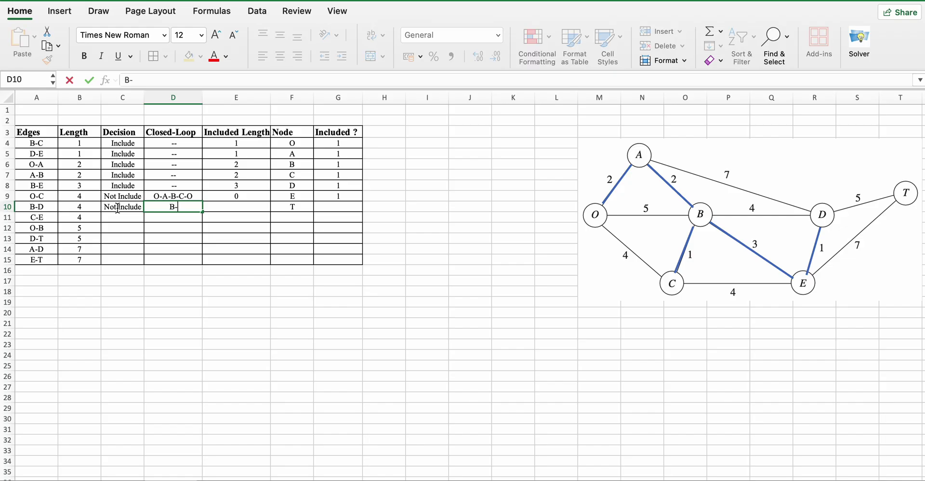
{"action": "type", "text": "E-D-B"}
{"action": "key", "text": "Tab"}
{"action": "type", "text": "0"}
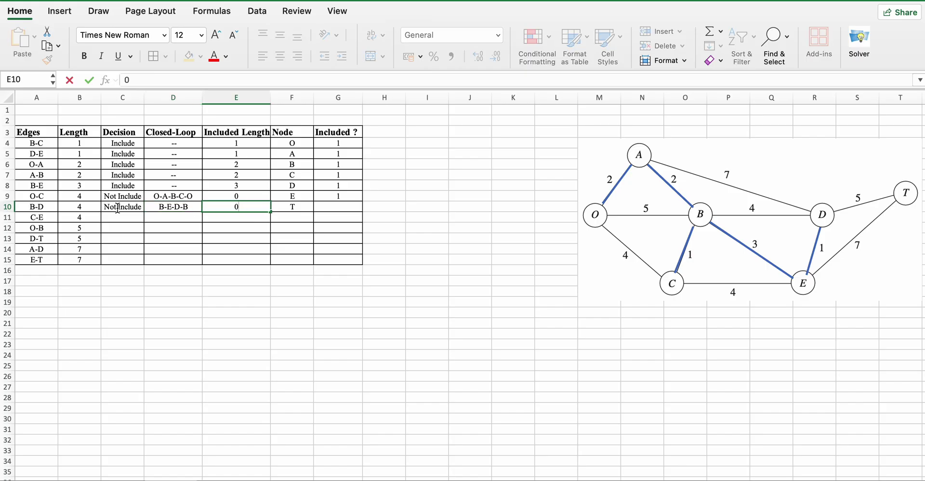
- Fill in edge C-E's row with Not Include as the Decision, B-C-E-B for Closed-Loop and 0 as the Included Length
{"action": "left_click", "coordinate": [113, 219]}
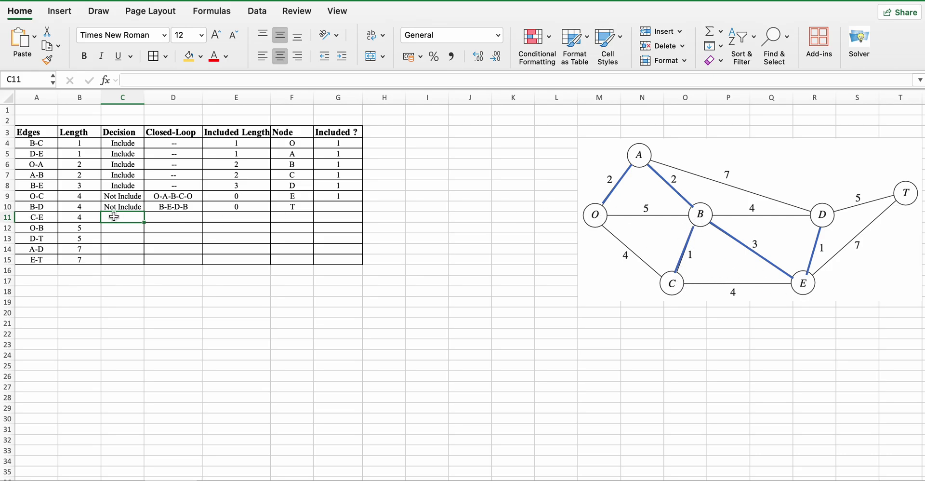
{"action": "type", "text": "Not Include"}
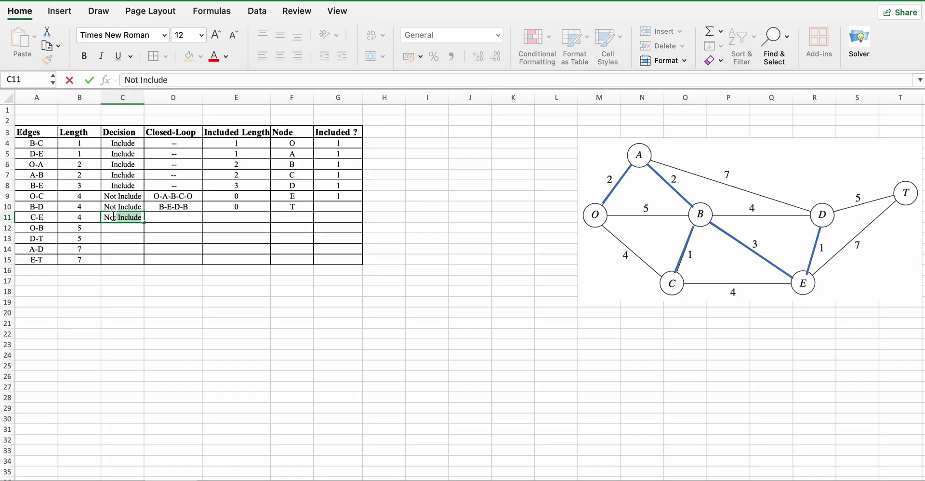
{"action": "key", "text": "Tab"}
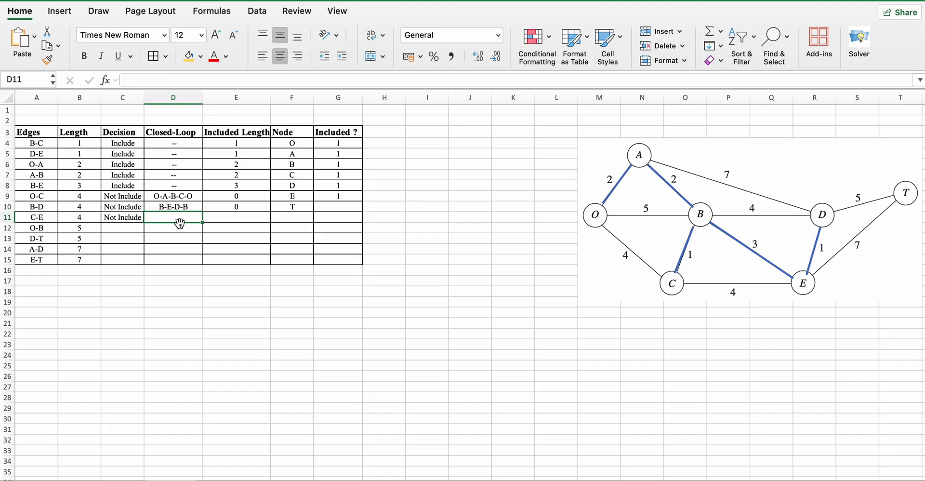
{"action": "type", "text": "B"}
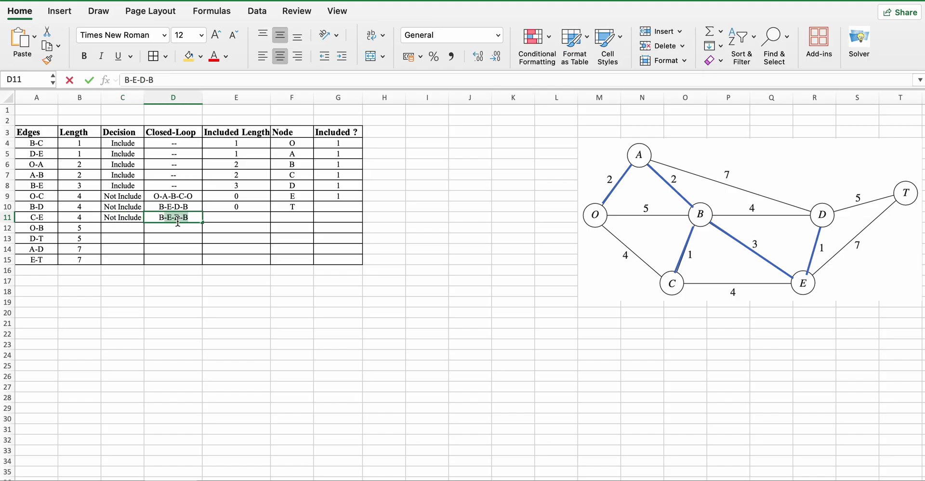
{"action": "type", "text": "-C"}
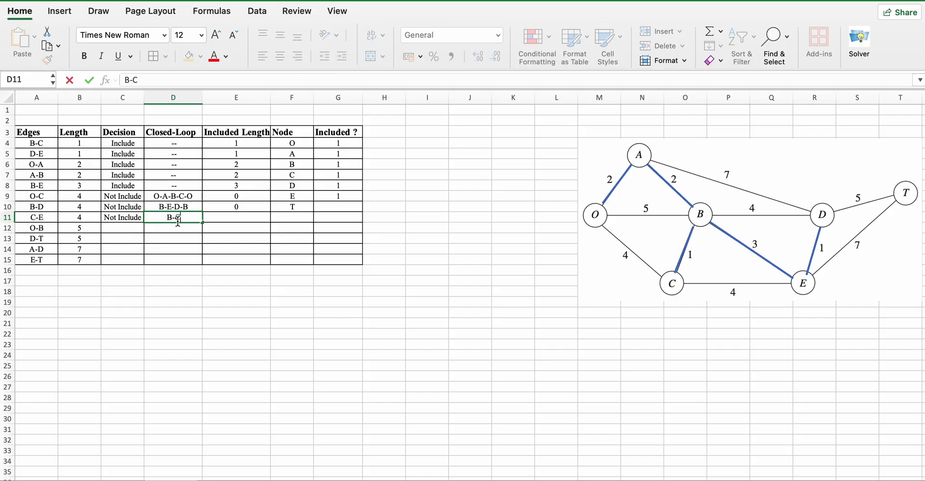
{"action": "type", "text": "-E-B"}
{"action": "left_click", "coordinate": [238, 221]}
{"action": "type", "text": "0"}
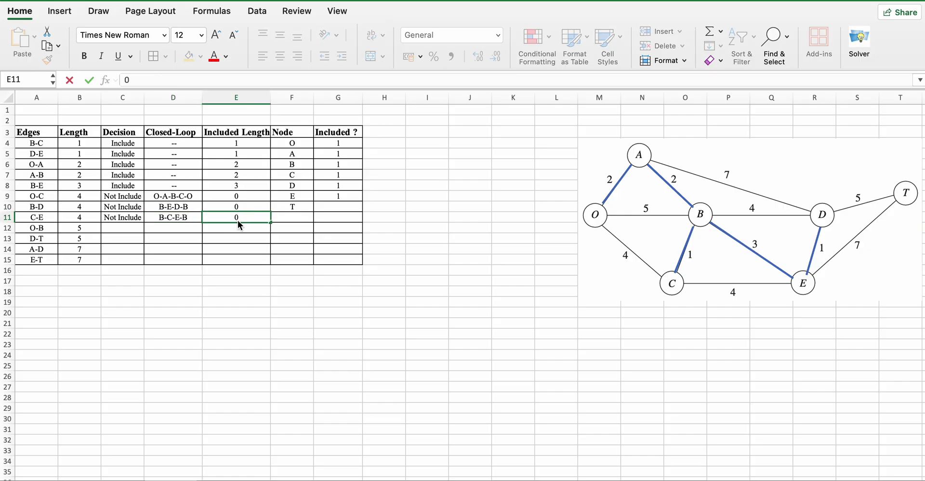
{"action": "key", "text": "Tab"}
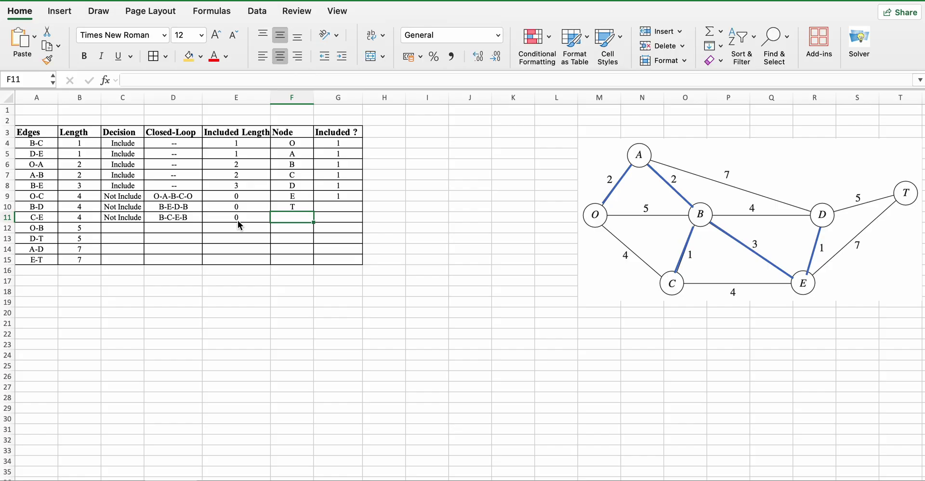
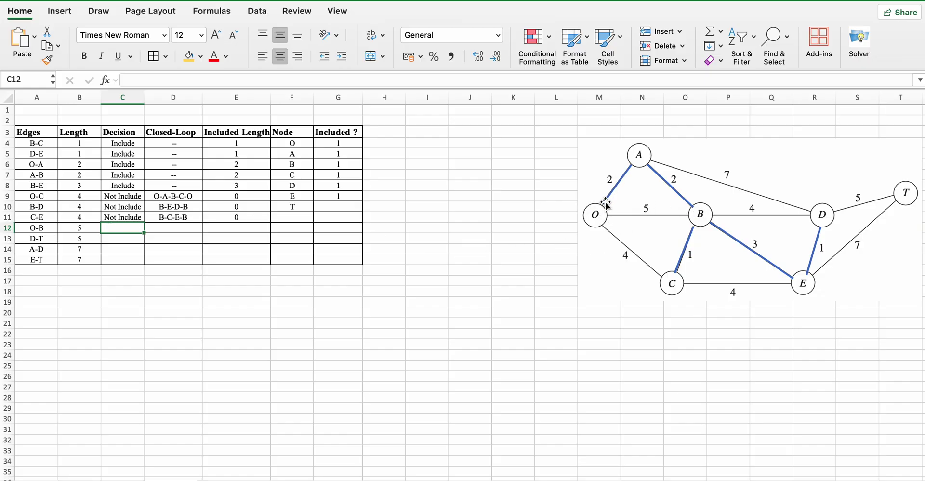
- Fill in edge O-B's row with Not Include as the Decision, O-A-B-O for Closed-Loop and 0 as the Included Length
{"action": "type", "text": "Not Include"}
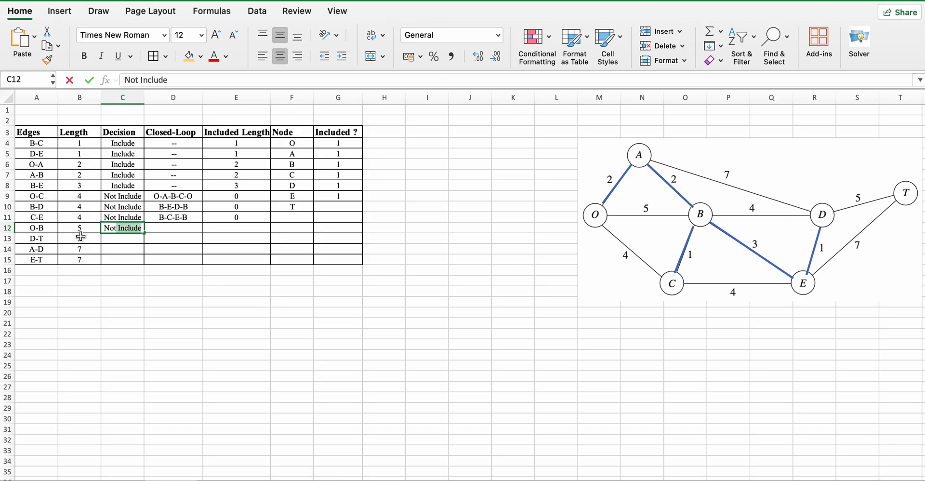
{"action": "key", "text": "Tab"}
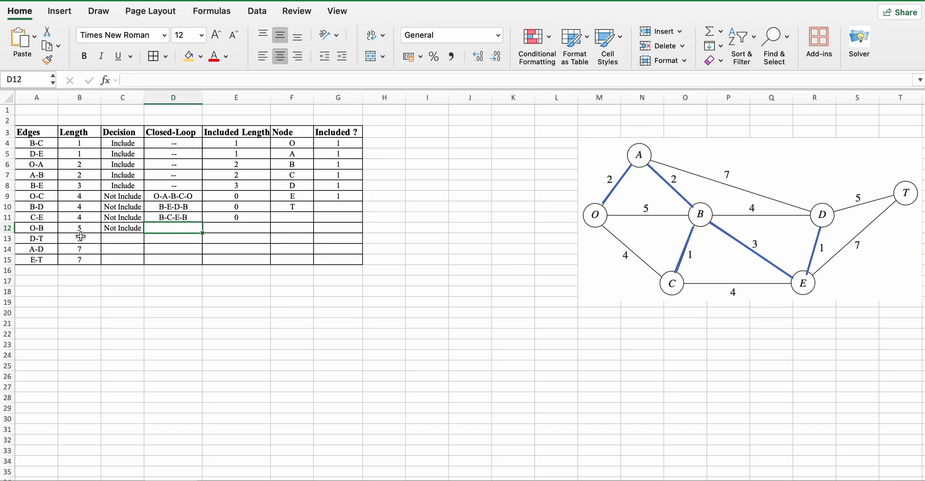
{"action": "type", "text": "O-A-B-"}
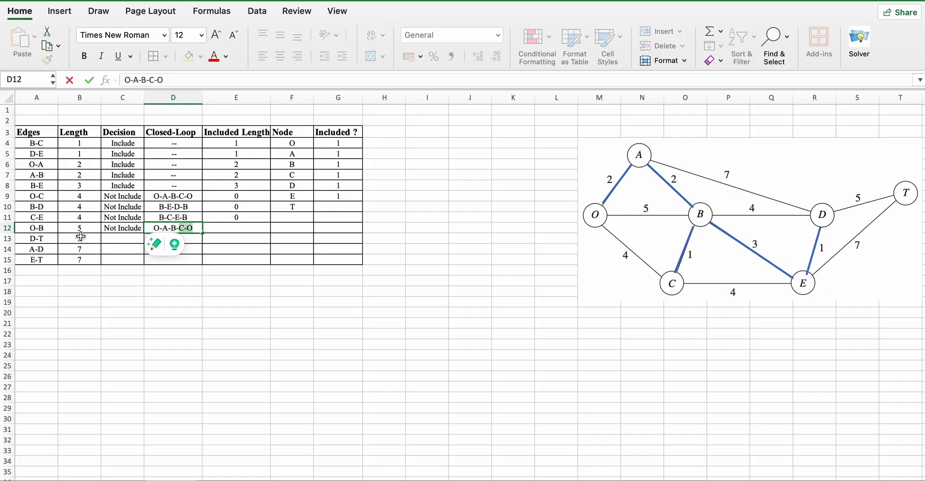
{"action": "type", "text": "O"}
{"action": "key", "text": "Tab"}
{"action": "type", "text": "0"}
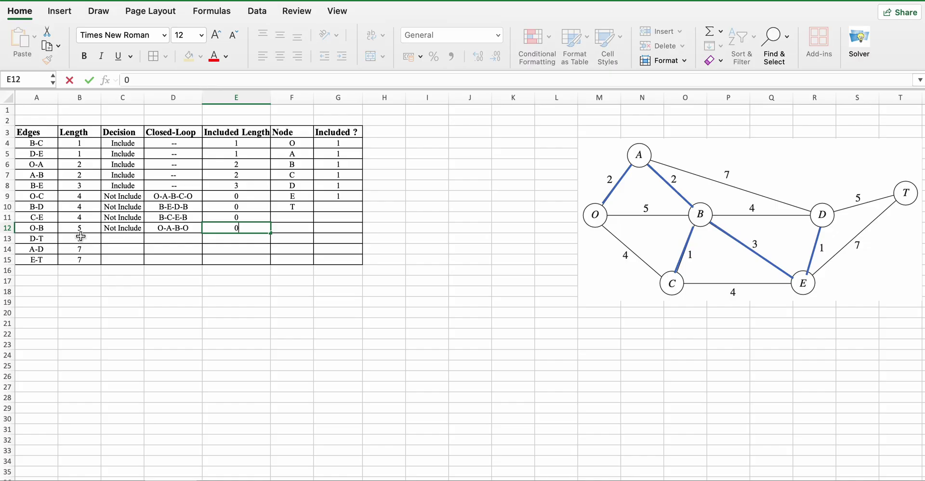
- Paste another copy of the blue line and stretch it over edge D-T between nodes D and T
{"action": "left_click", "coordinate": [125, 241]}
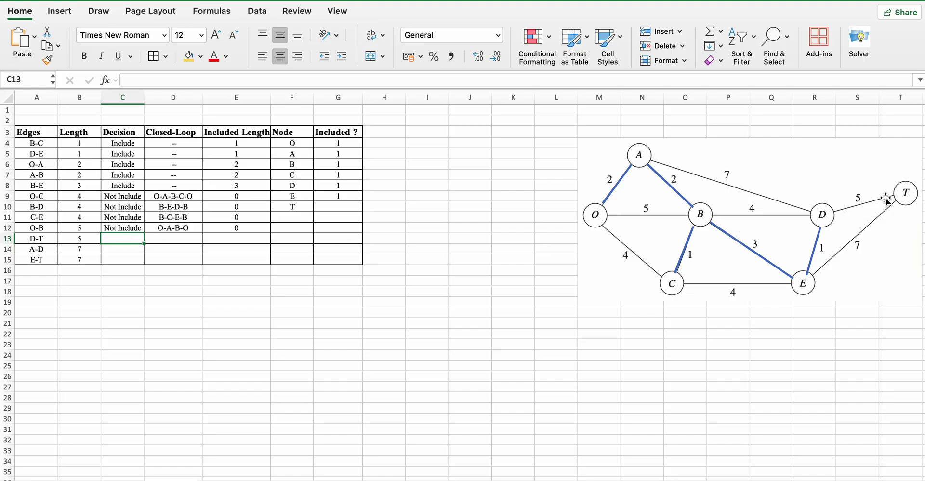
{"action": "left_click", "coordinate": [695, 366]}
{"action": "key", "text": "super+v"}
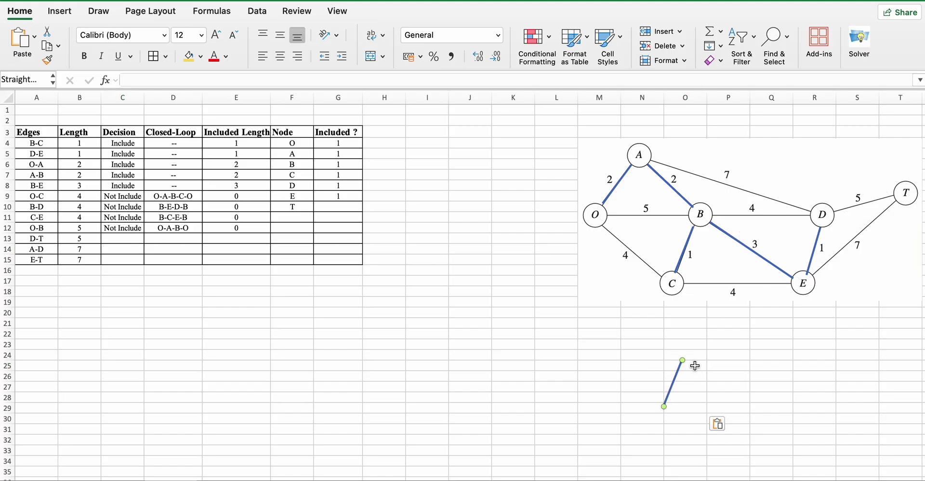
{"action": "left_click_drag", "start_coordinate": [676, 375], "coordinate": [893, 197]}
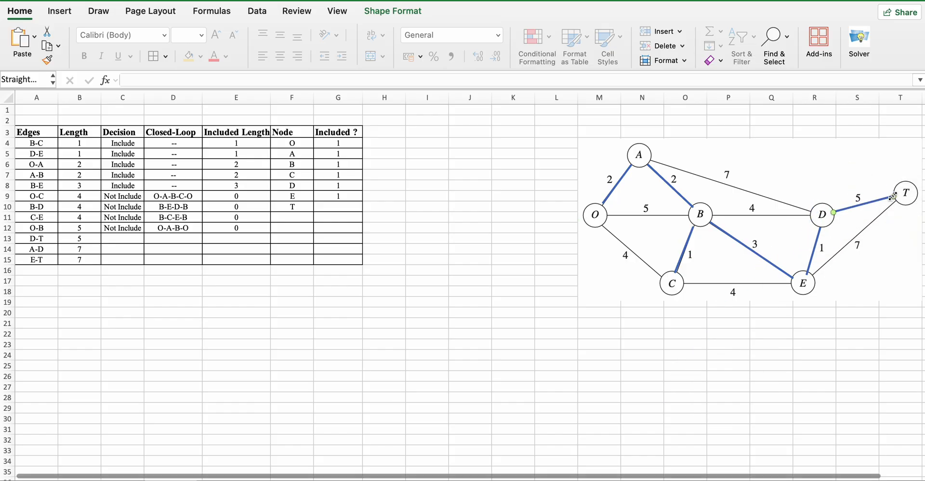
- Fill in edge D-T's row with Include as the Decision, -- for Closed-Loop and 5 as the Included Length
{"action": "left_click", "coordinate": [132, 240]}
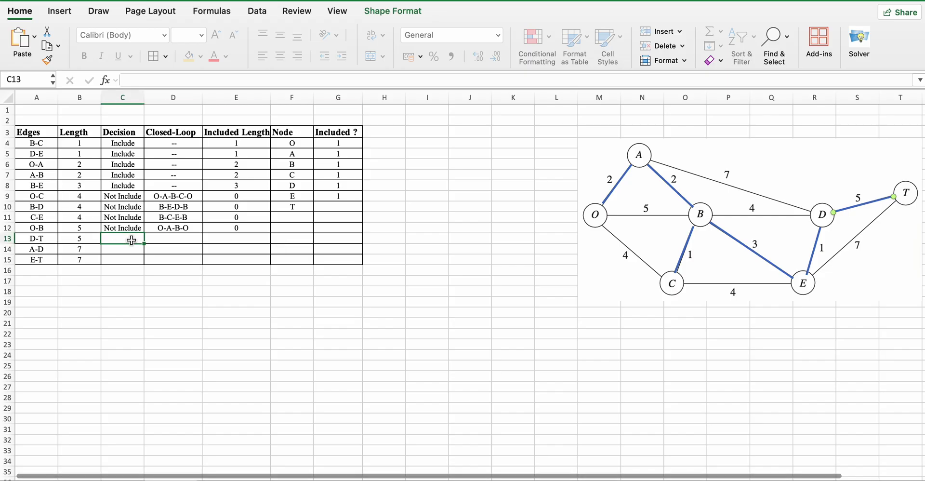
{"action": "type", "text": "Include"}
{"action": "key", "text": "Tab"}
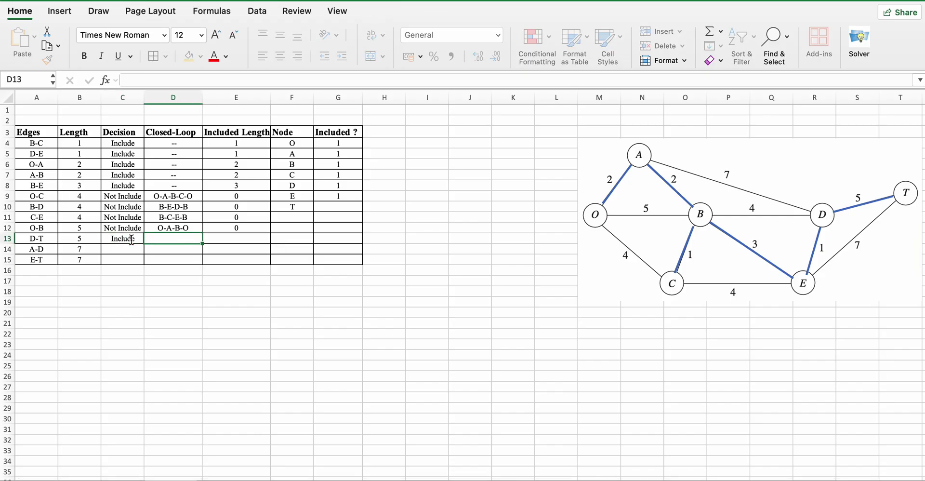
{"action": "type", "text": "--"}
{"action": "key", "text": "Tab"}
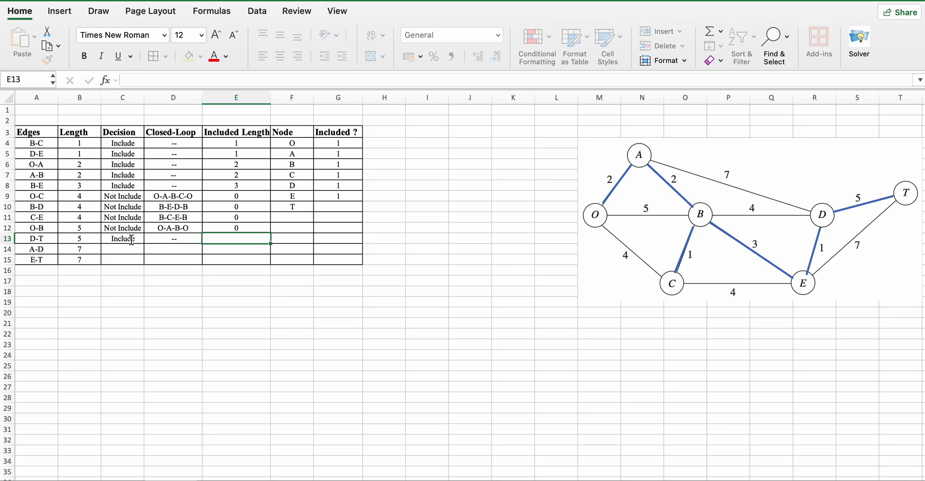
{"action": "type", "text": "="}
{"action": "key", "text": "BackSpace"}
{"action": "type", "text": "5"}
{"action": "key", "text": "Tab"}
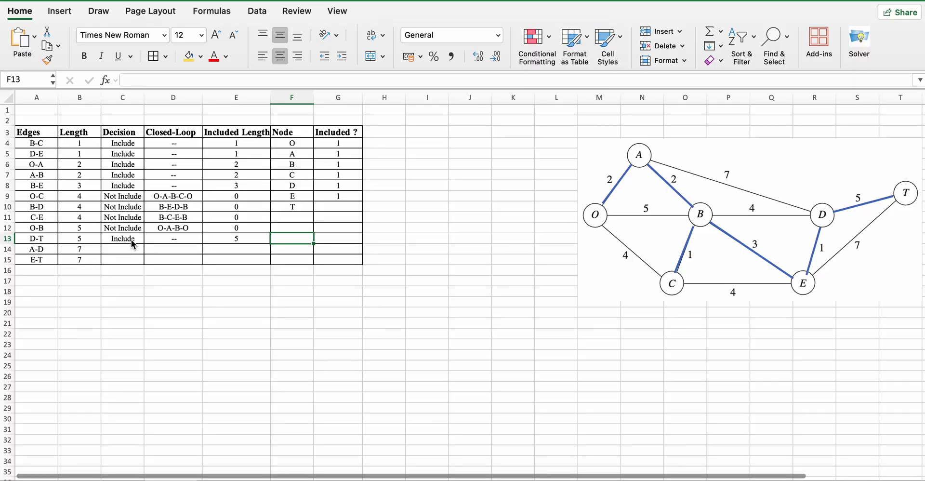
- Mark node T as included by entering 1 in its Included ? cell
{"action": "key", "text": "Tab"}
{"action": "key", "text": "Up"}
{"action": "key", "text": "Up"}
{"action": "key", "text": "Up"}
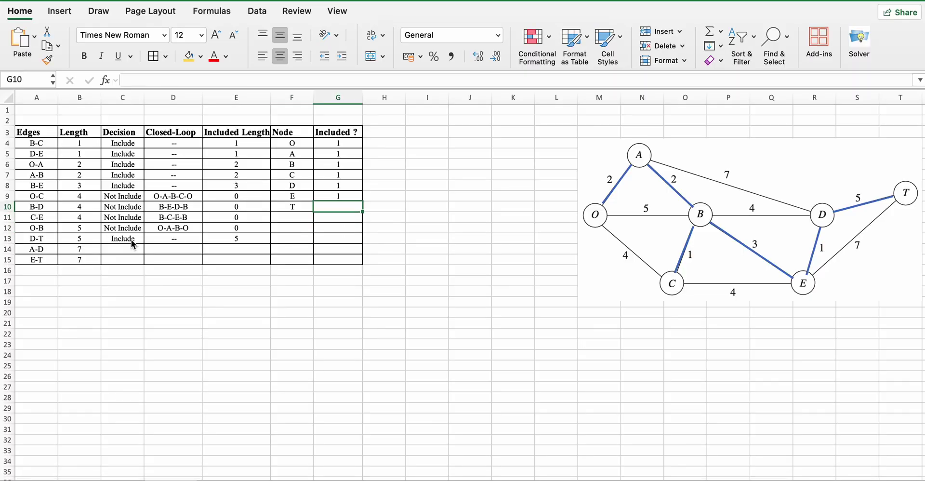
{"action": "type", "text": "T"}
{"action": "key", "text": "Escape"}
{"action": "left_click", "coordinate": [332, 180]}
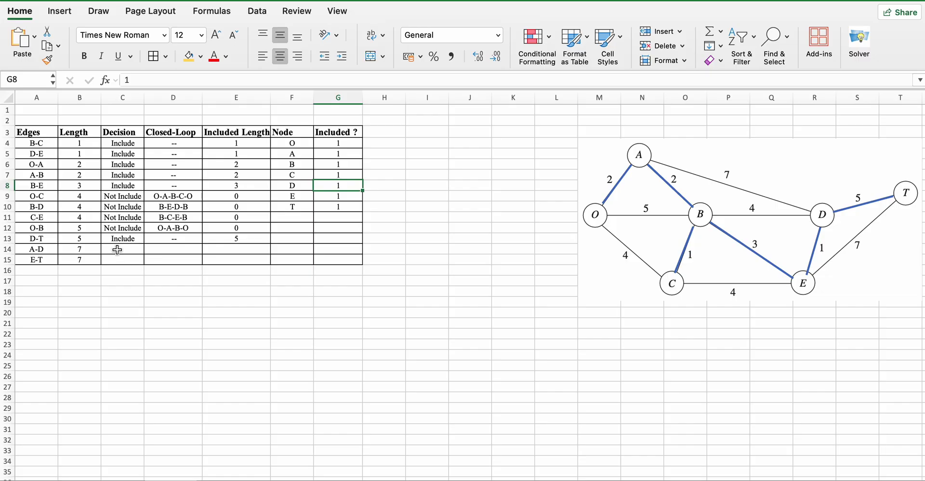
{"action": "left_click", "coordinate": [130, 238]}
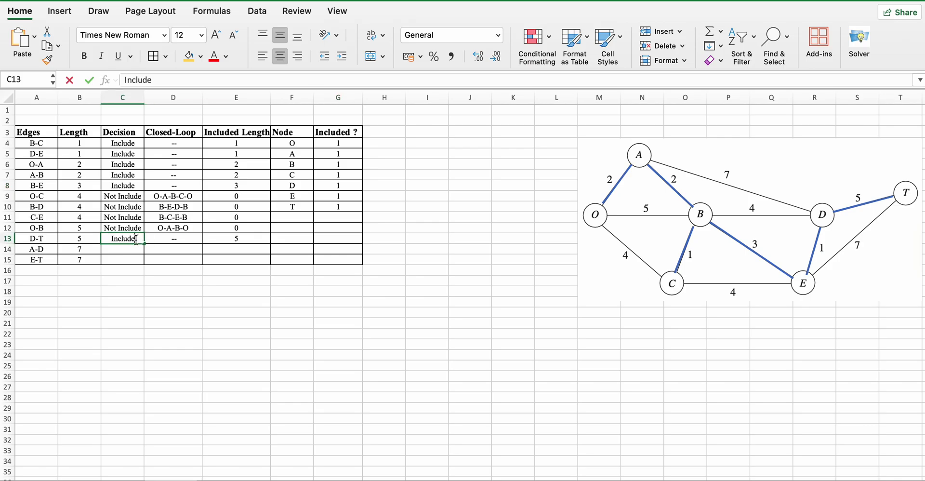
- Extend edge D-T's Decision entry to read Include and Stop
{"action": "double_click", "coordinate": [135, 238]}
{"action": "type", "text": "and Stop"}
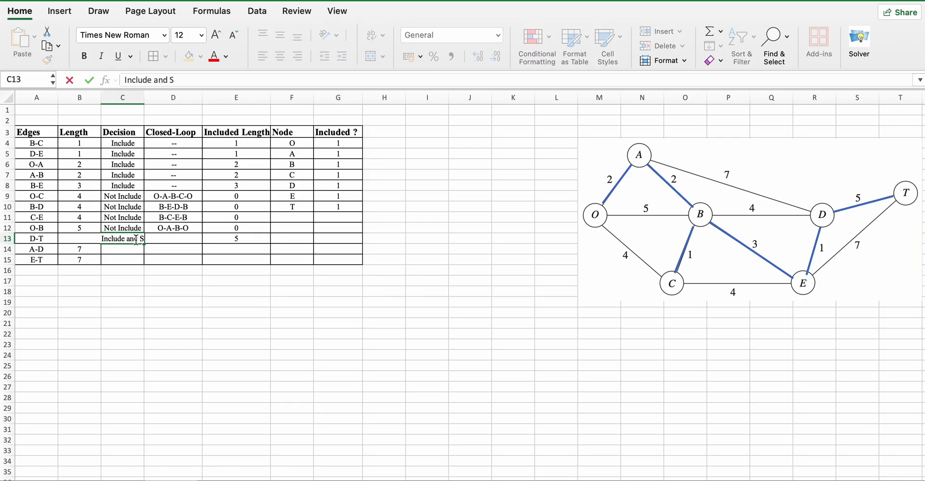
{"action": "left_click", "coordinate": [151, 278]}
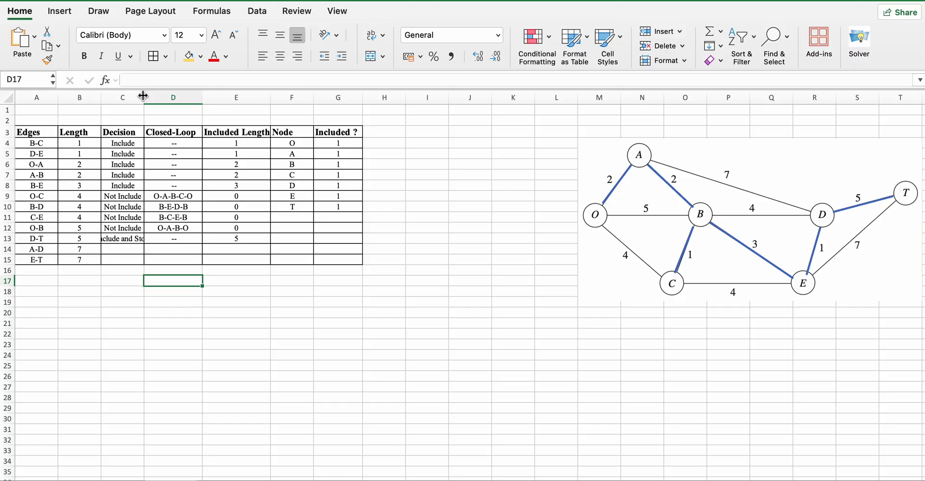
- Try wrapping the text in edge D-T's Decision cell and undo the wrapping
{"action": "left_click", "coordinate": [122, 238]}
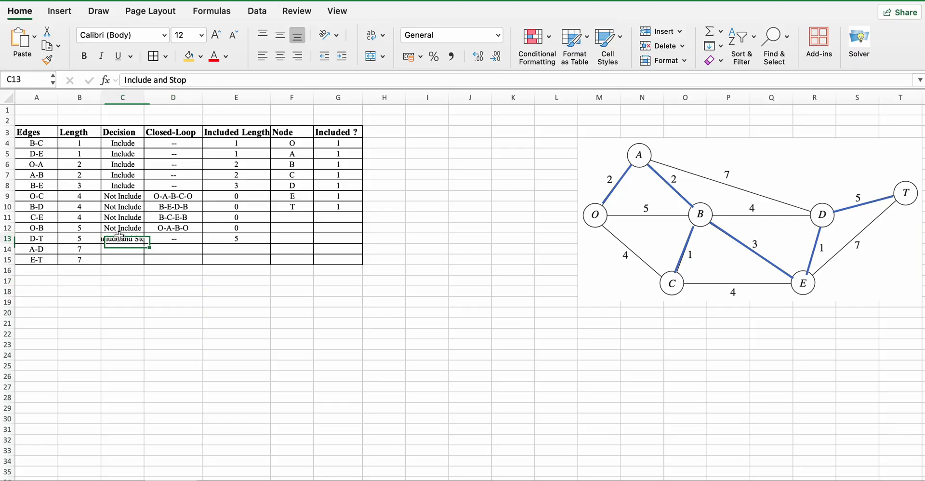
{"action": "left_click", "coordinate": [371, 35]}
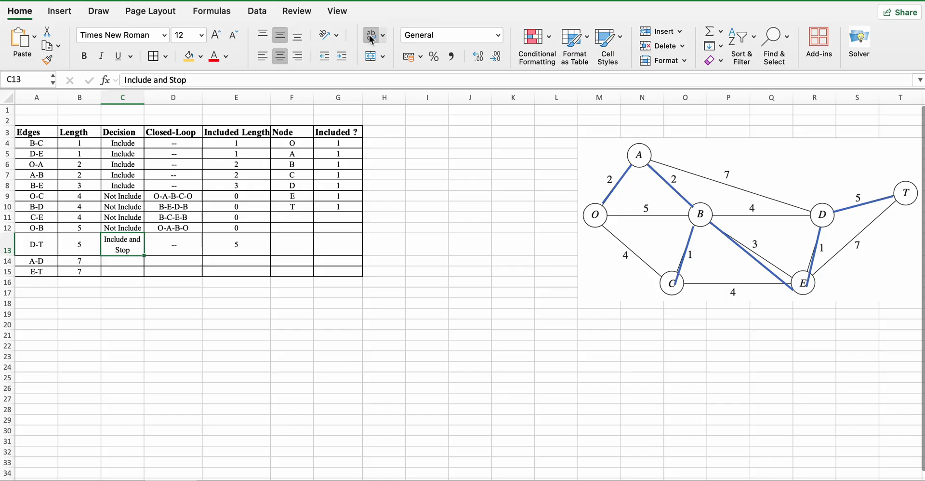
{"action": "left_click", "coordinate": [266, 311]}
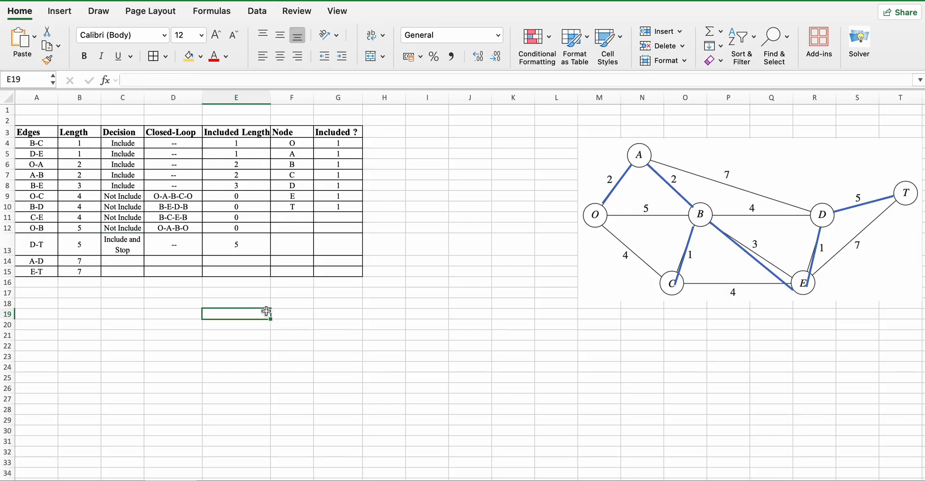
{"action": "key", "text": "super+z"}
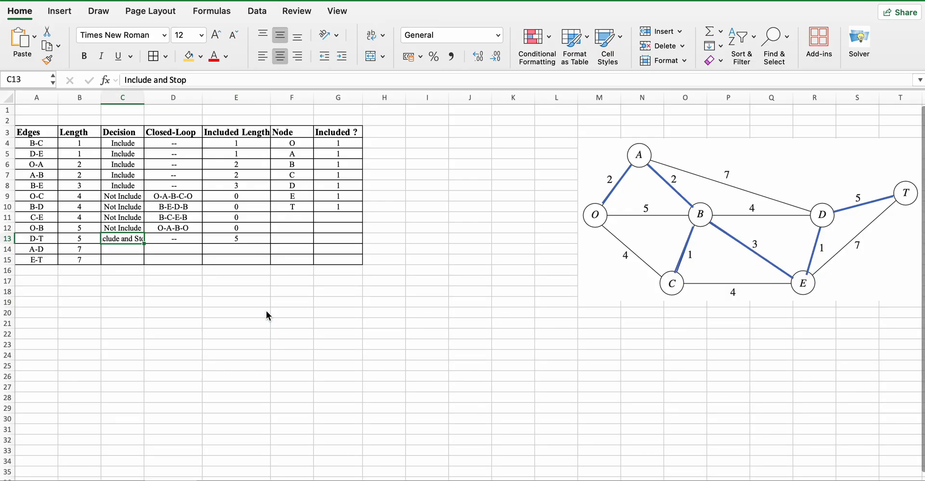
{"action": "double_click", "coordinate": [115, 240]}
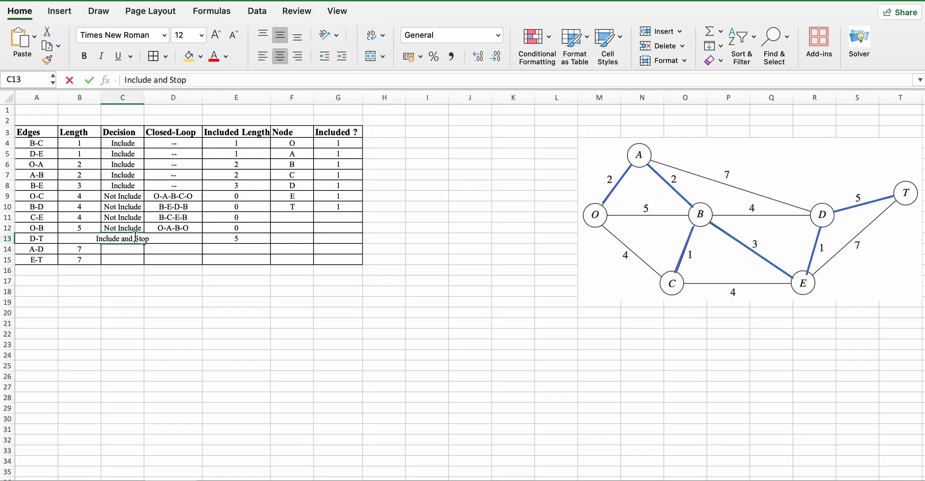
{"action": "left_click", "coordinate": [133, 292]}
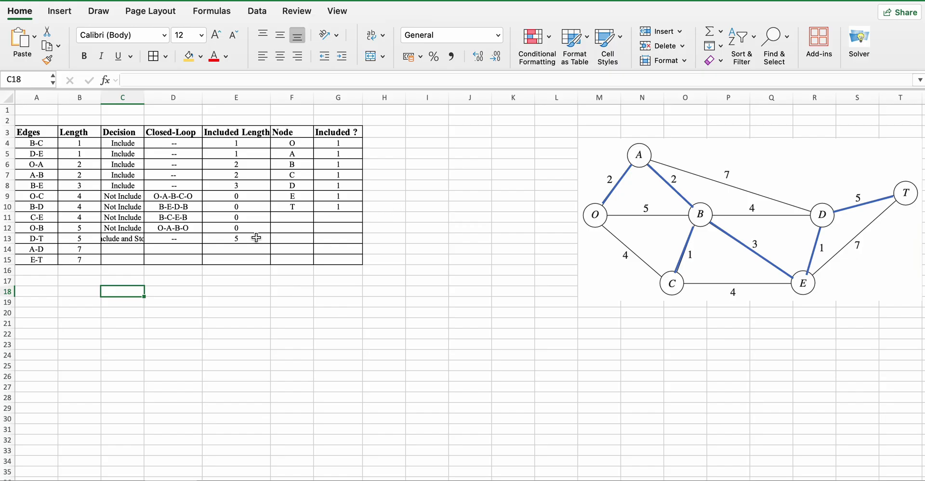
- Total the included lengths in cell E14 with a SUM formula over E4:E13
{"action": "left_click", "coordinate": [226, 248]}
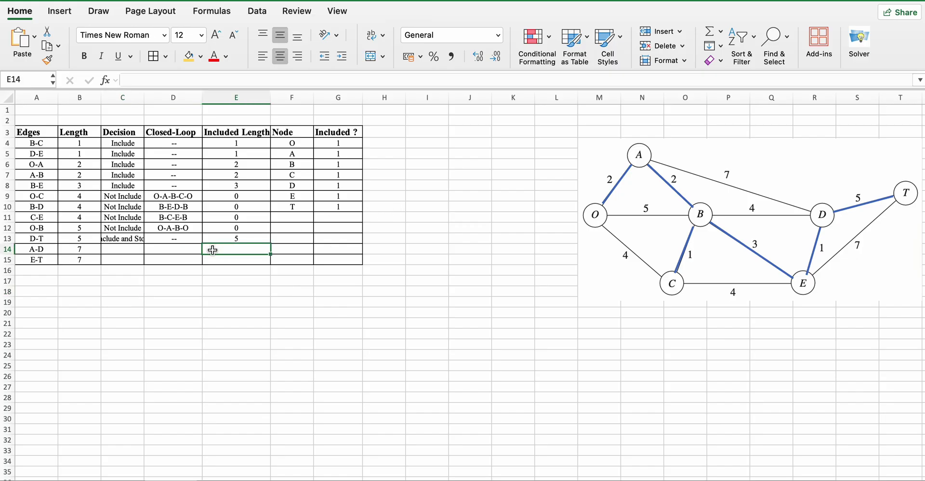
{"action": "type", "text": "=su"}
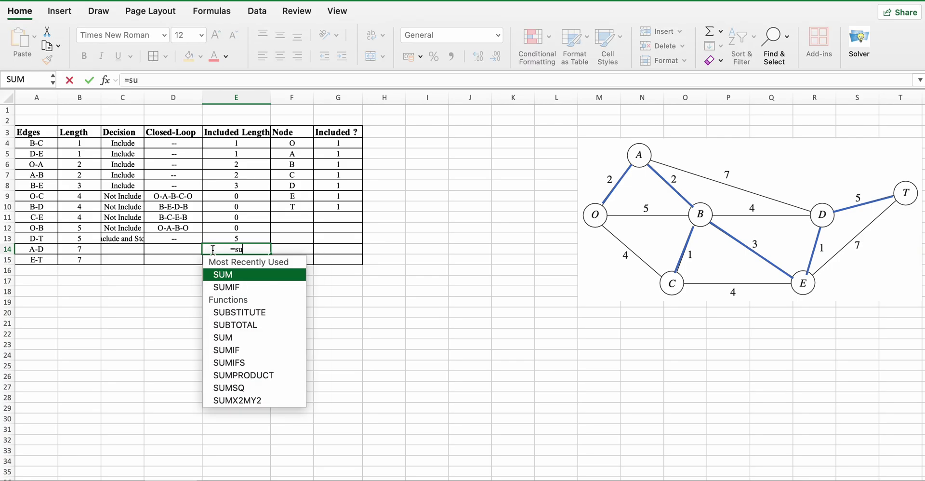
{"action": "type", "text": "m("}
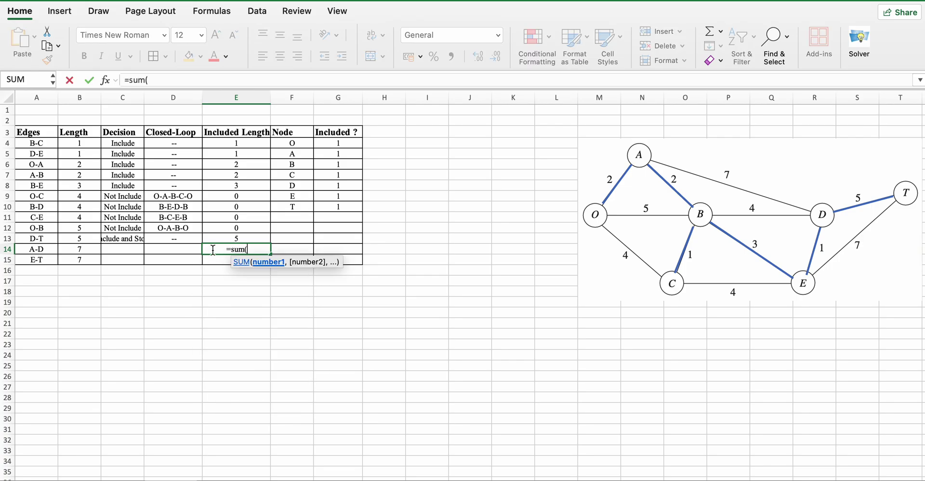
{"action": "left_click_drag", "start_coordinate": [241, 142], "coordinate": [239, 237]}
{"action": "key", "text": "Return"}
{"action": "left_click", "coordinate": [233, 249]}
- Label the total by entering Min. Length in cell D14
{"action": "left_click", "coordinate": [179, 249]}
{"action": "type", "text": "Min"}
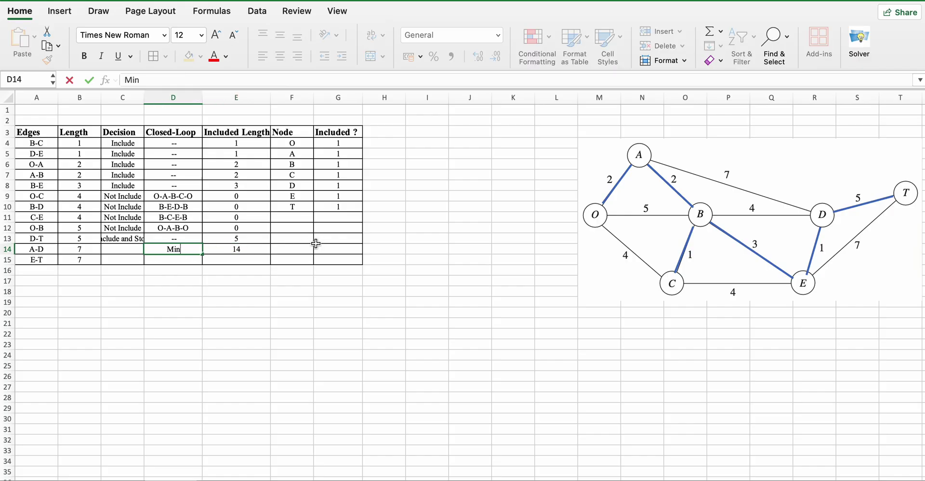
{"action": "type", "text": ". Length"}
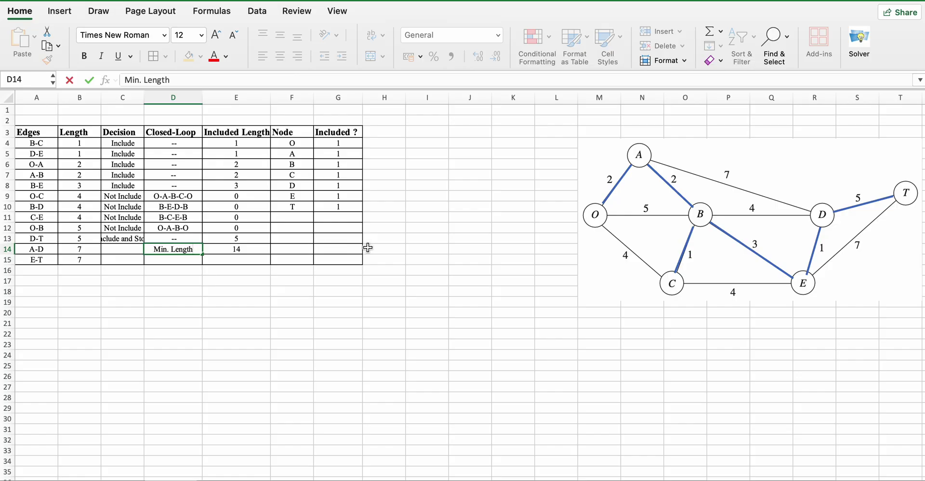
- Highlight the minimum length total in cell E14 with a gold fill
{"action": "left_click", "coordinate": [251, 248]}
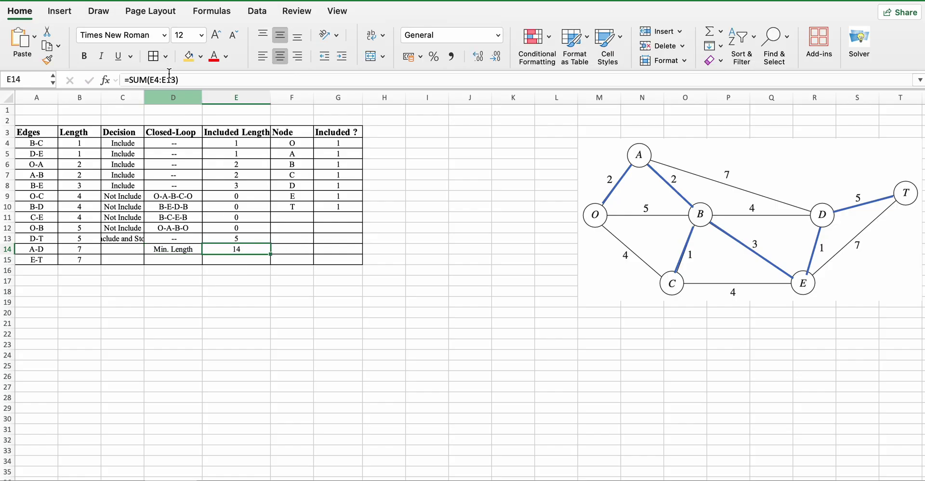
{"action": "left_click", "coordinate": [188, 56]}
{"action": "left_click", "coordinate": [366, 284]}
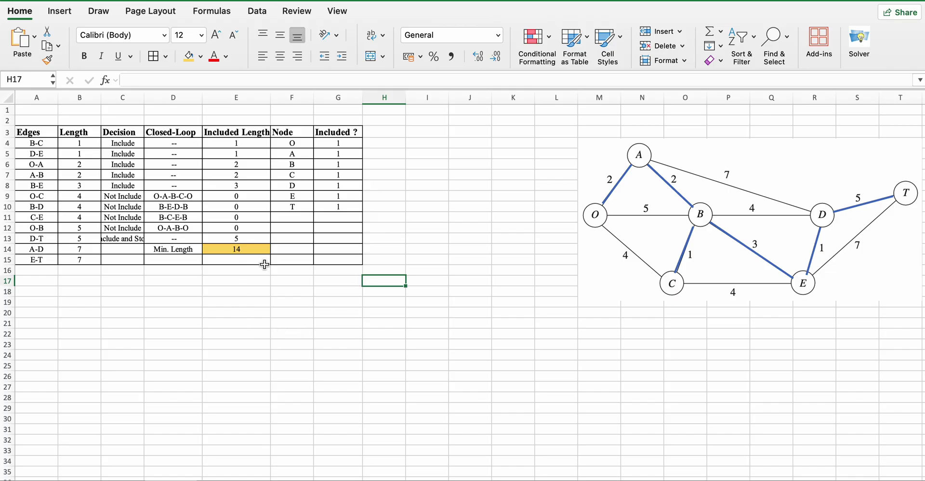
{"action": "left_click", "coordinate": [234, 247]}
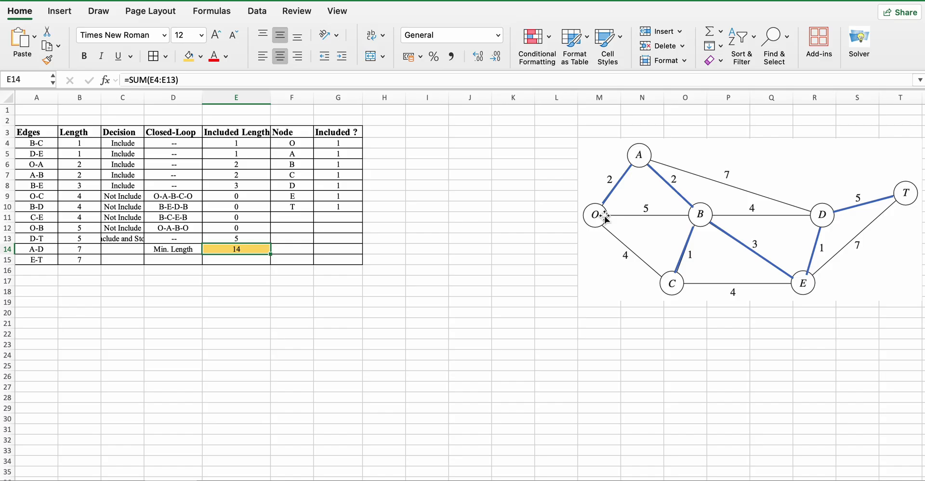
{"action": "left_click", "coordinate": [404, 259]}
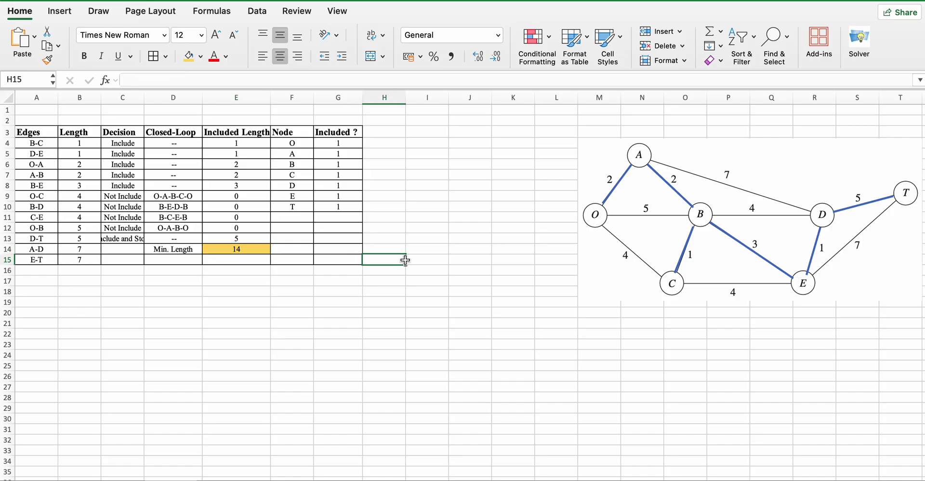